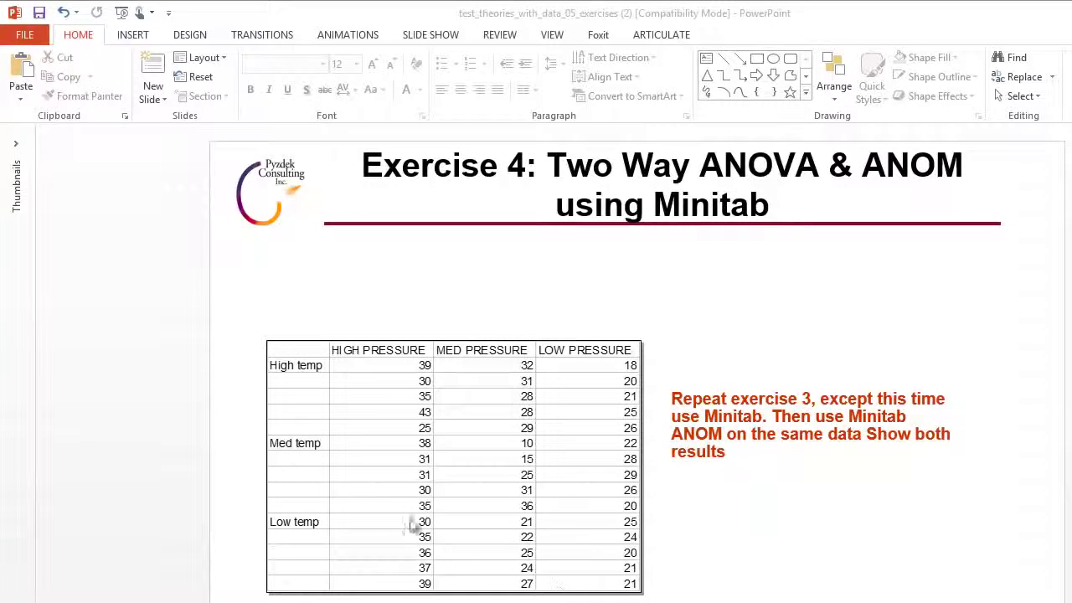
Select the temperature-by-pressure data table on the Exercise 4 slide.
left_click(391, 484)
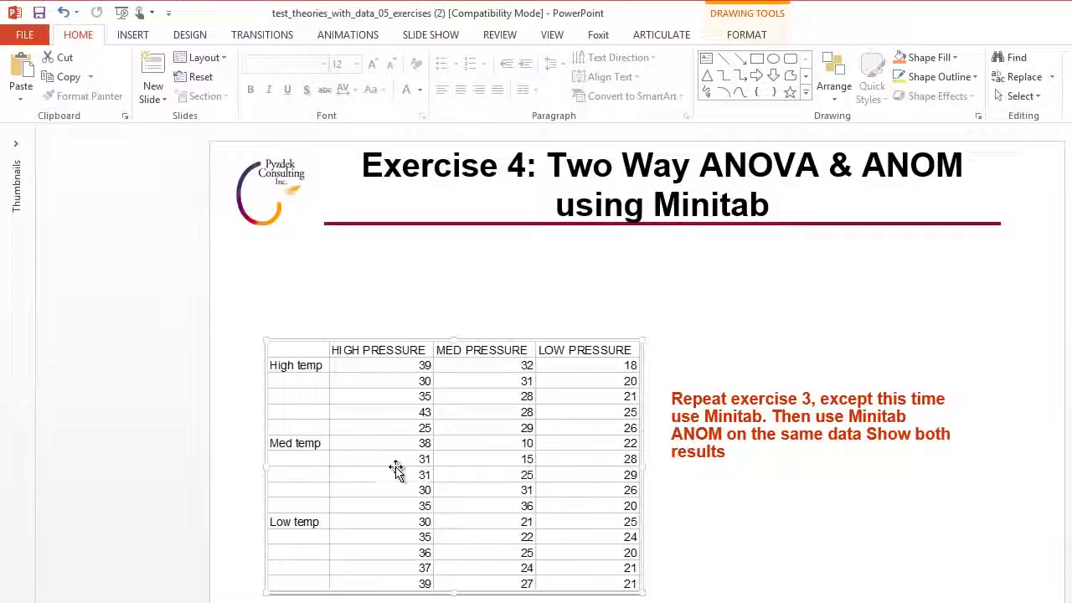
Copy the slide's table data range and bring the empty Minitab worksheet to the front.
double_click(396, 468)
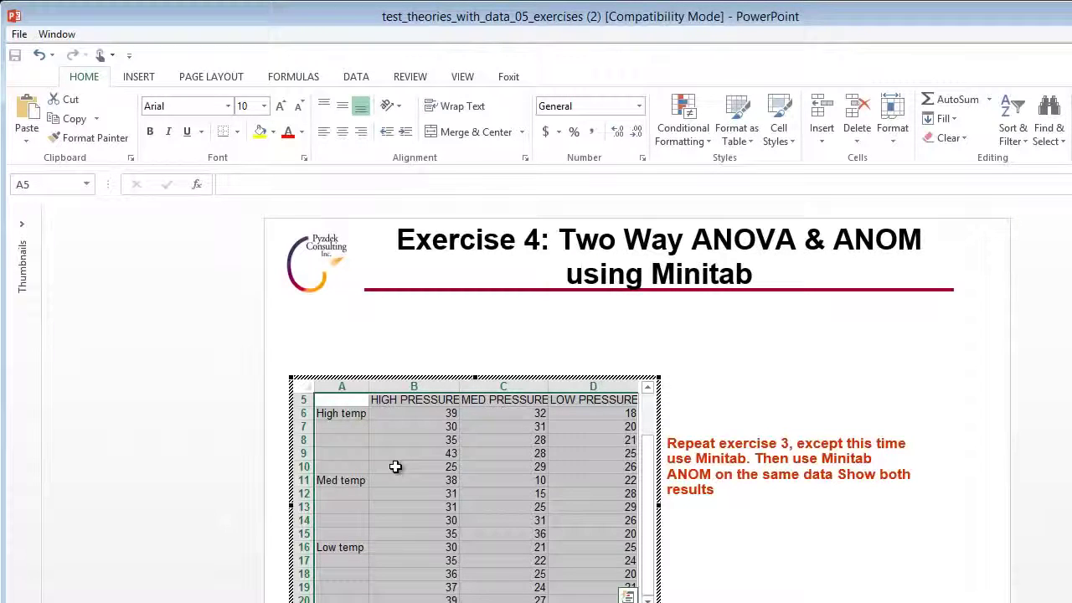
key("ctrl+c")
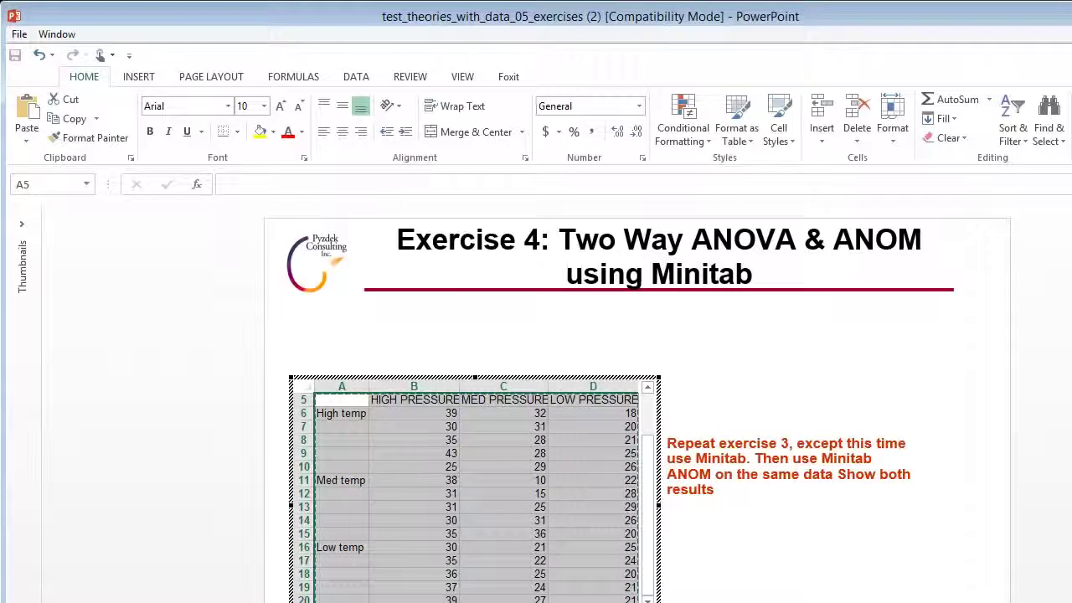
key("alt+Tab")
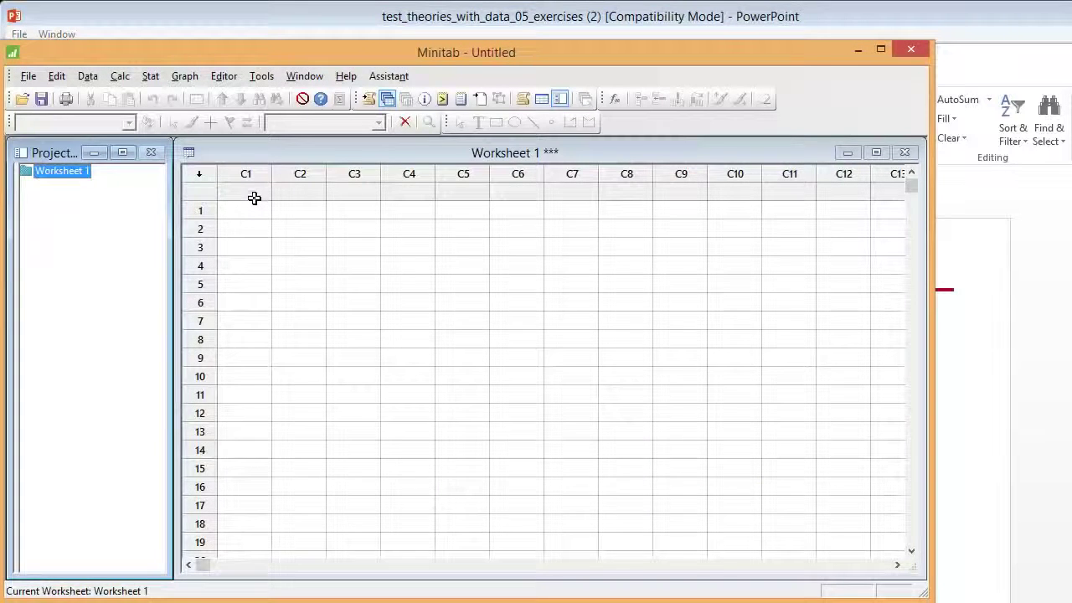
Paste the copied table into the worksheet and name column C1 Temp.
left_click(252, 194)
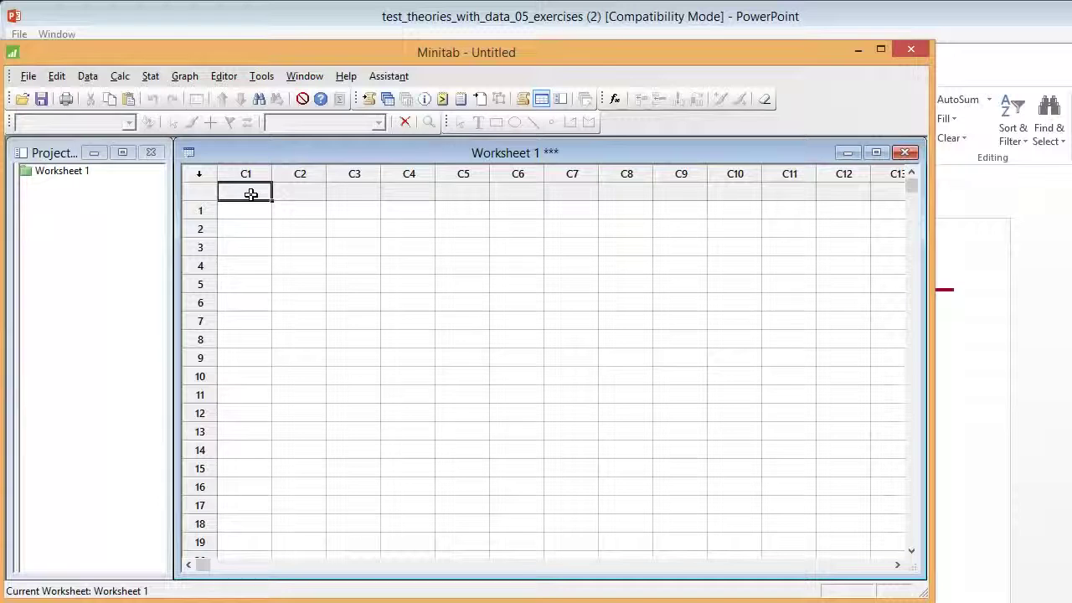
key("ctrl+v")
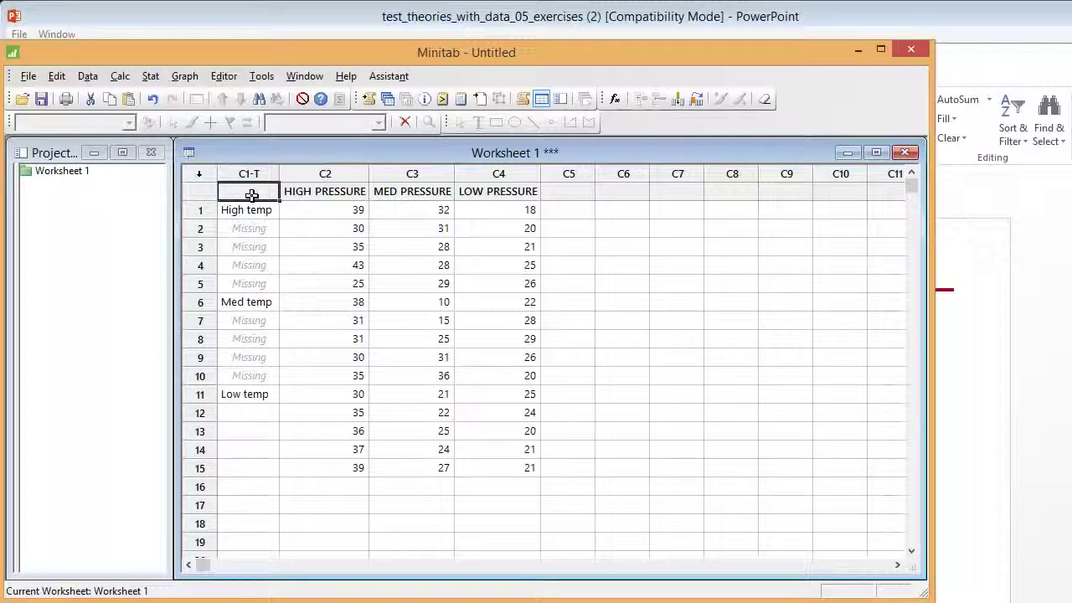
type("Temp")
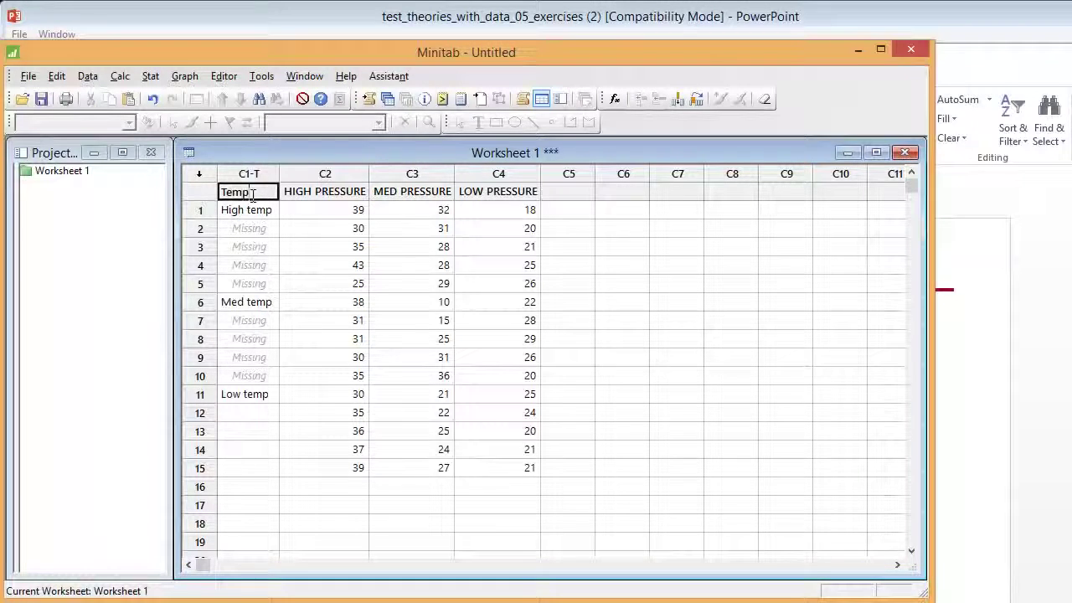
key("Return")
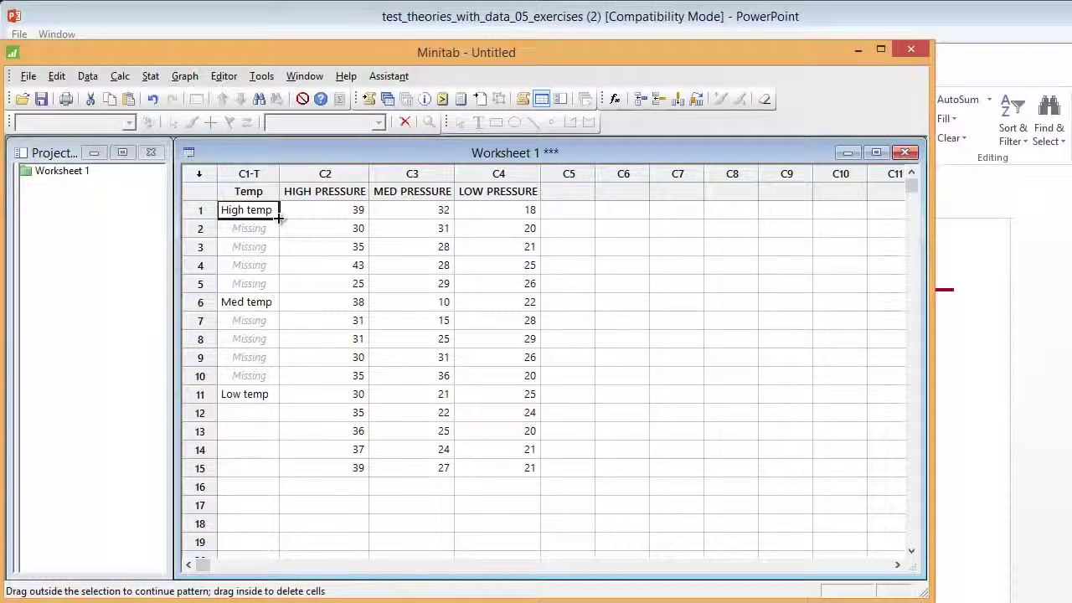
Fill the High, Med and Low temp labels down their five rows each in Temp.
left_click_drag(278, 218, 265, 303)
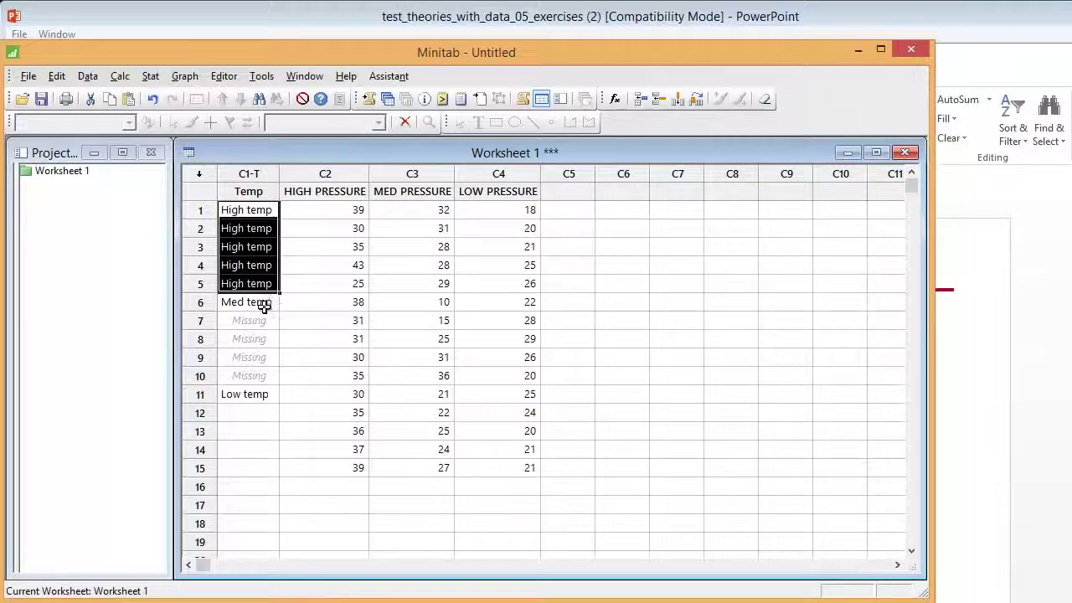
left_click(265, 303)
left_click(278, 315)
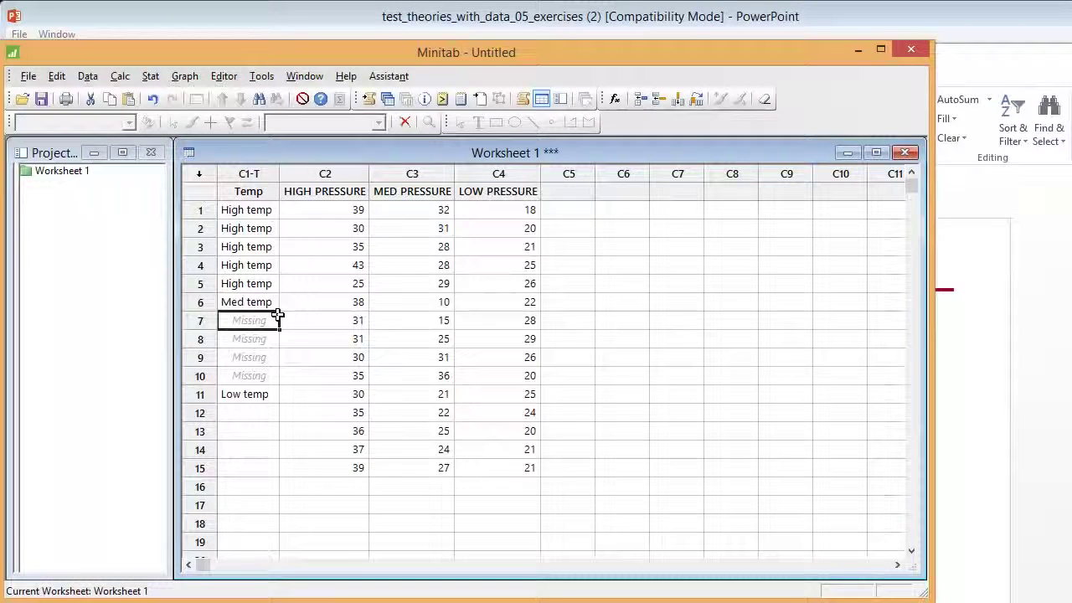
left_click(262, 302)
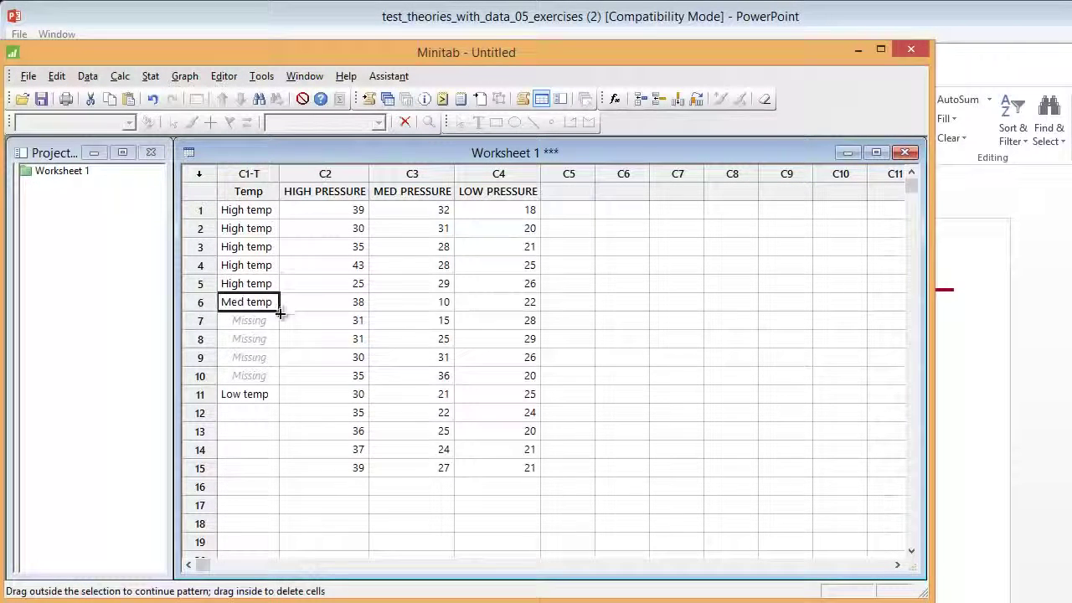
left_click_drag(279, 312, 264, 477)
left_click(261, 395)
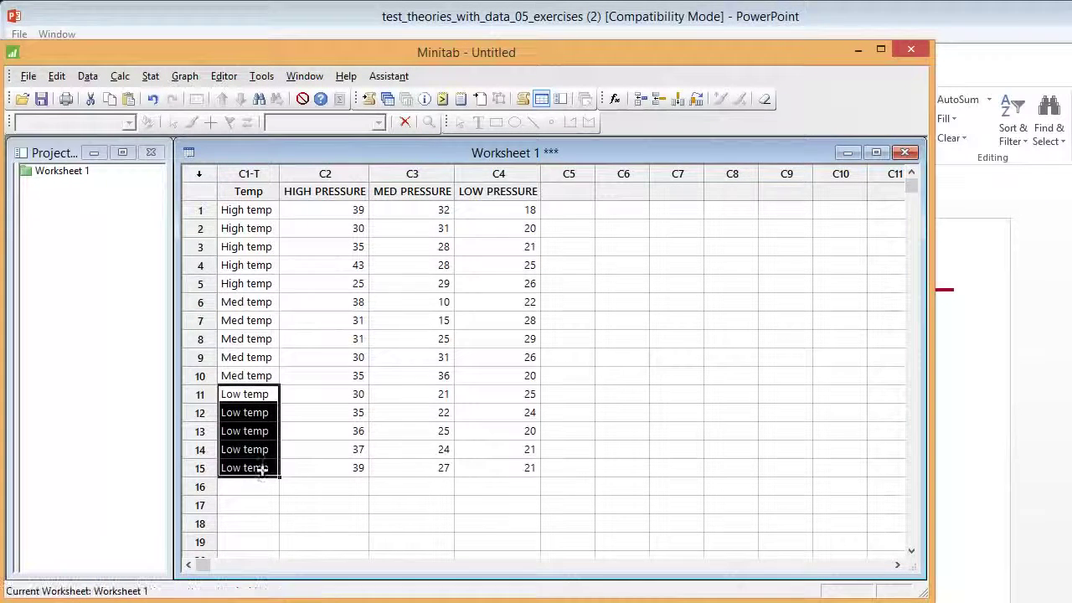
left_click(316, 209)
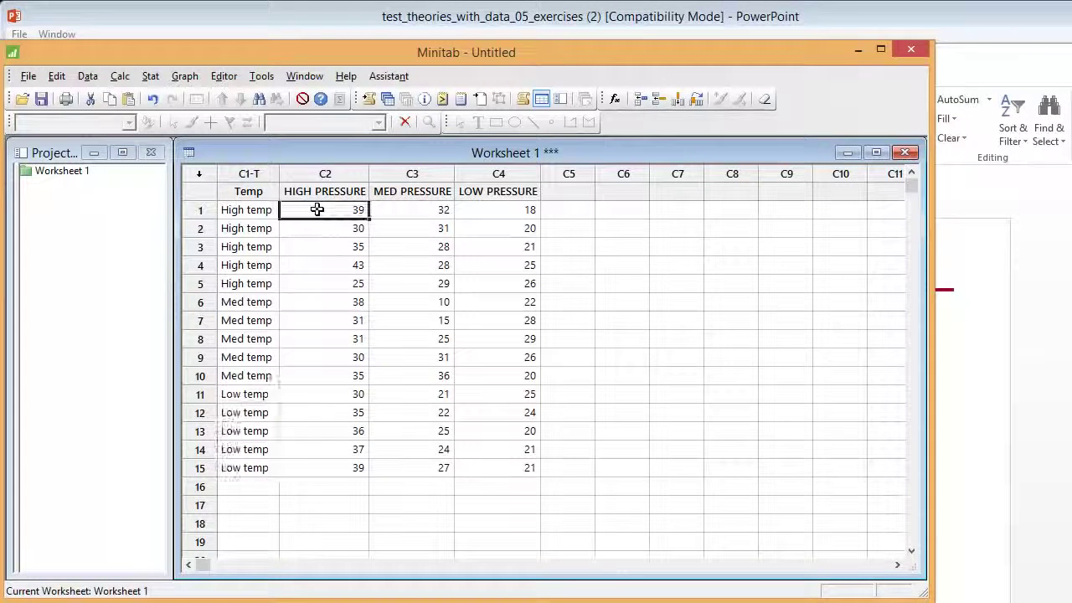
left_click(425, 210)
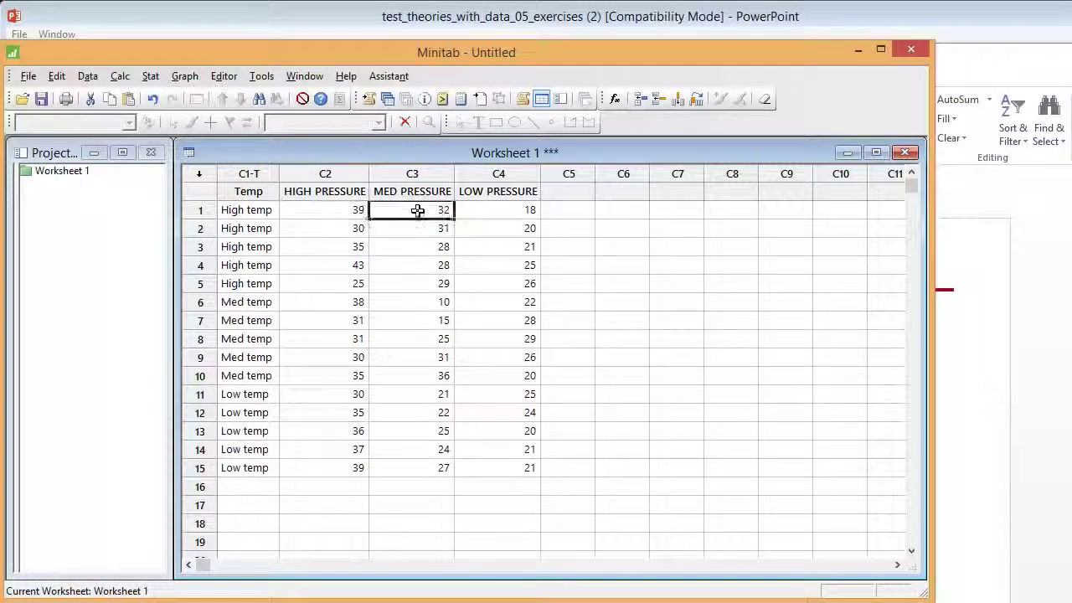
left_click(509, 214)
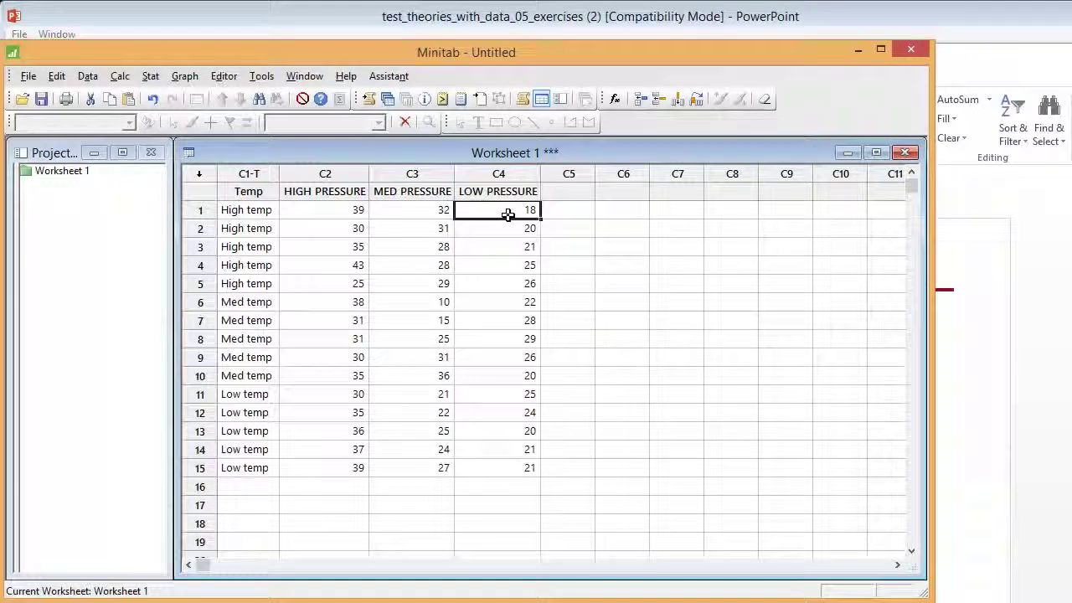
Give empty columns C5, C6 and C7 the headers Temperature, Pressure and Cleanliness.
left_click(559, 191)
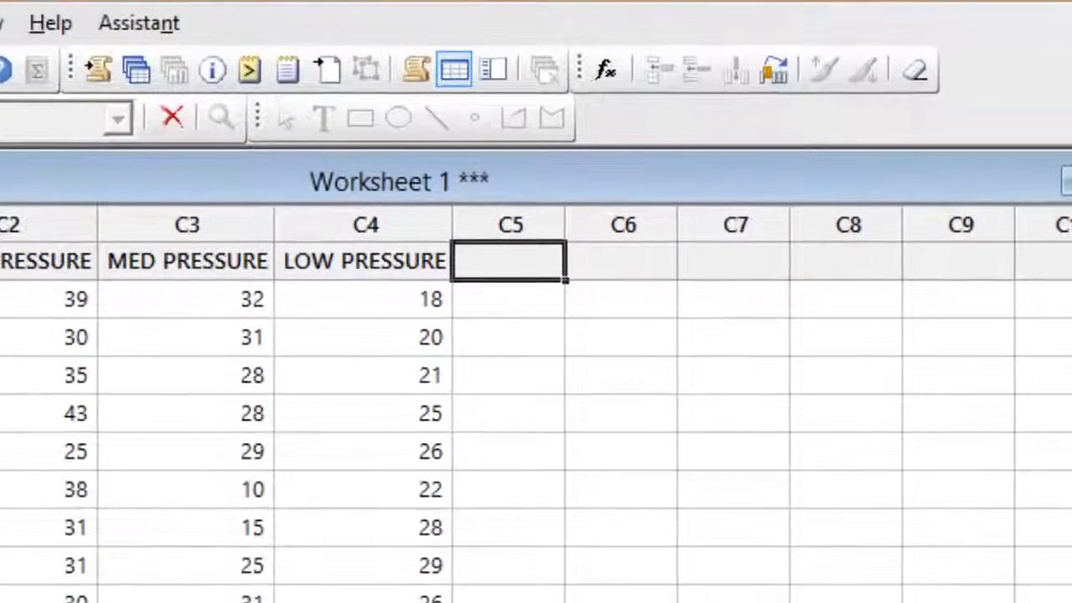
type("T")
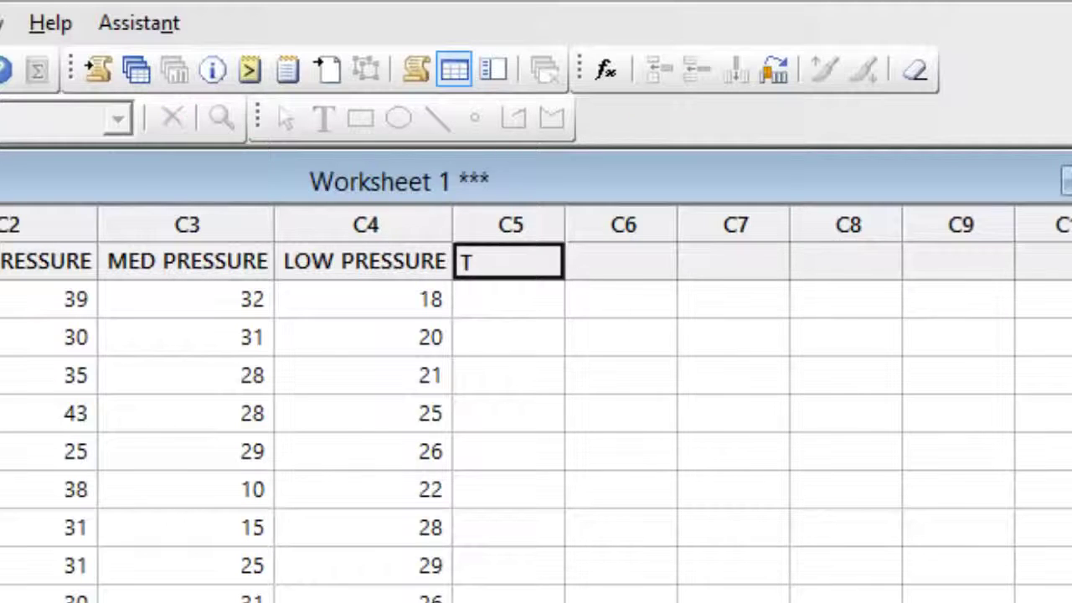
type("emperature")
key("Tab")
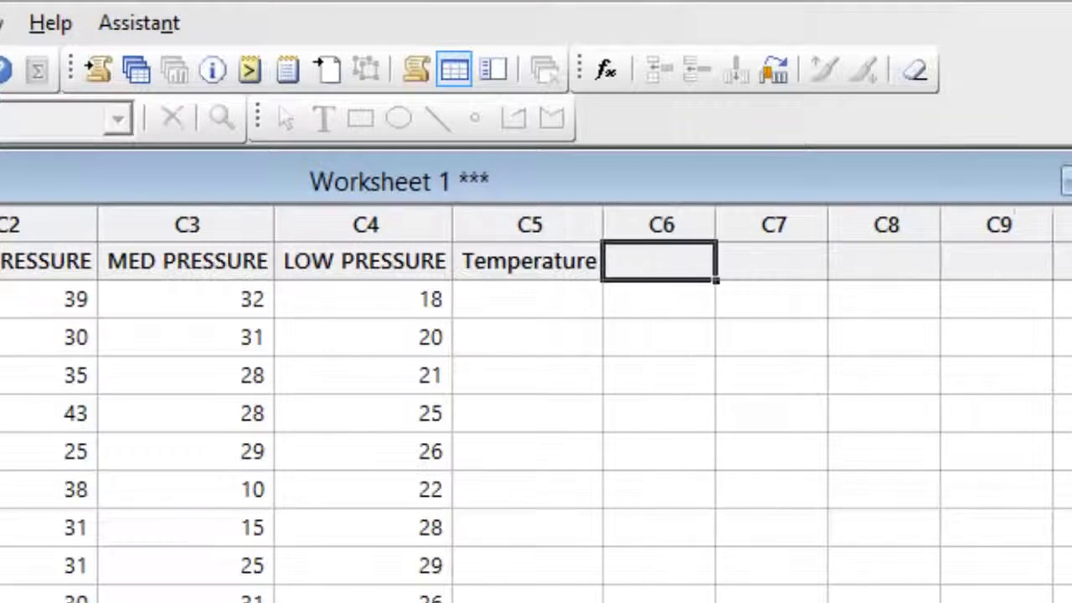
type("Pressure")
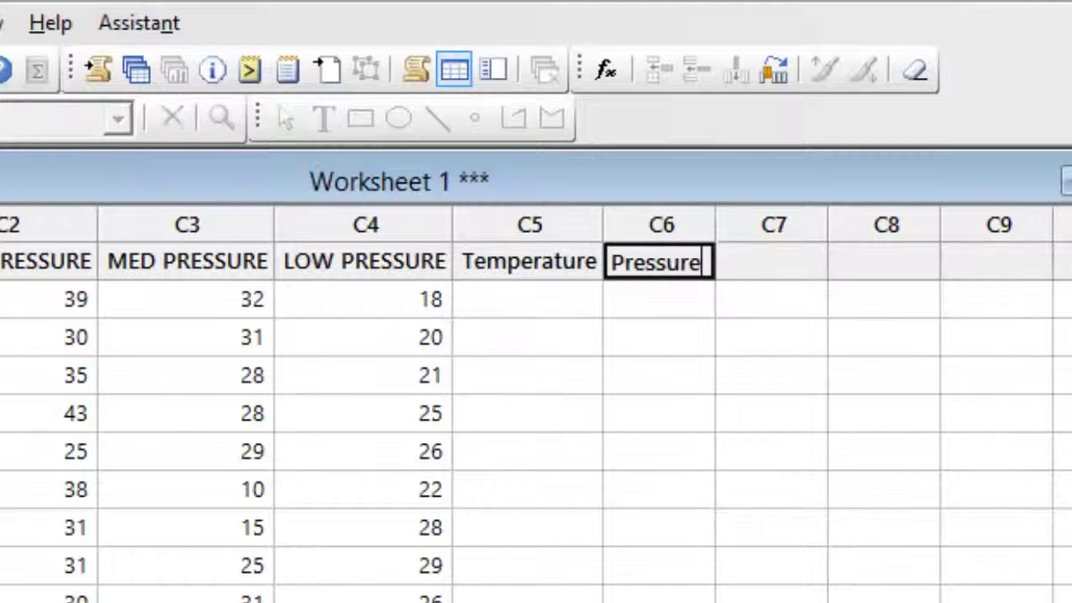
key("Tab")
type("C")
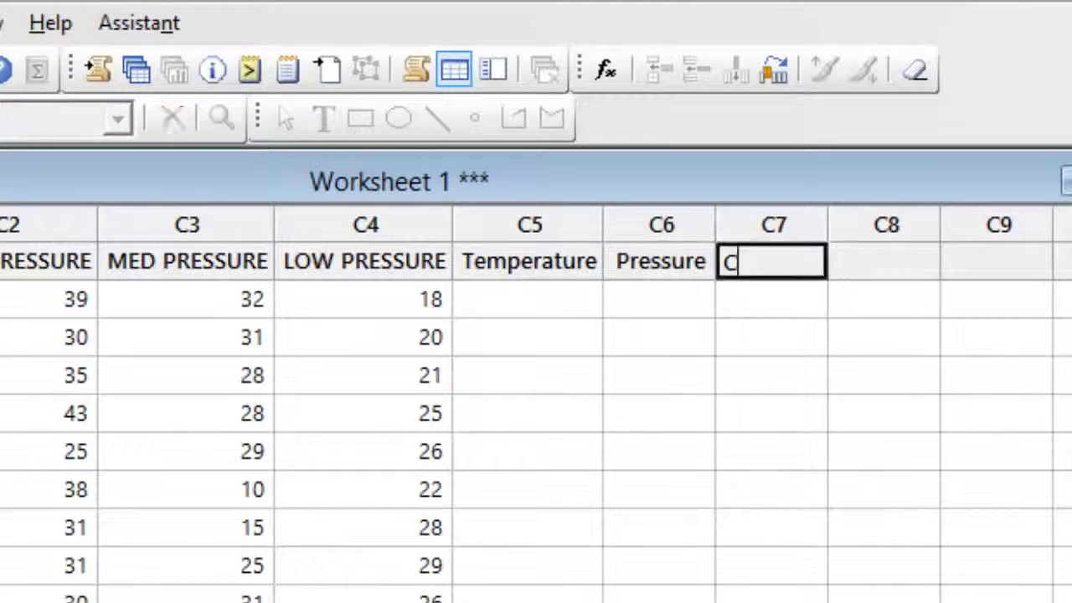
type("leanlin")
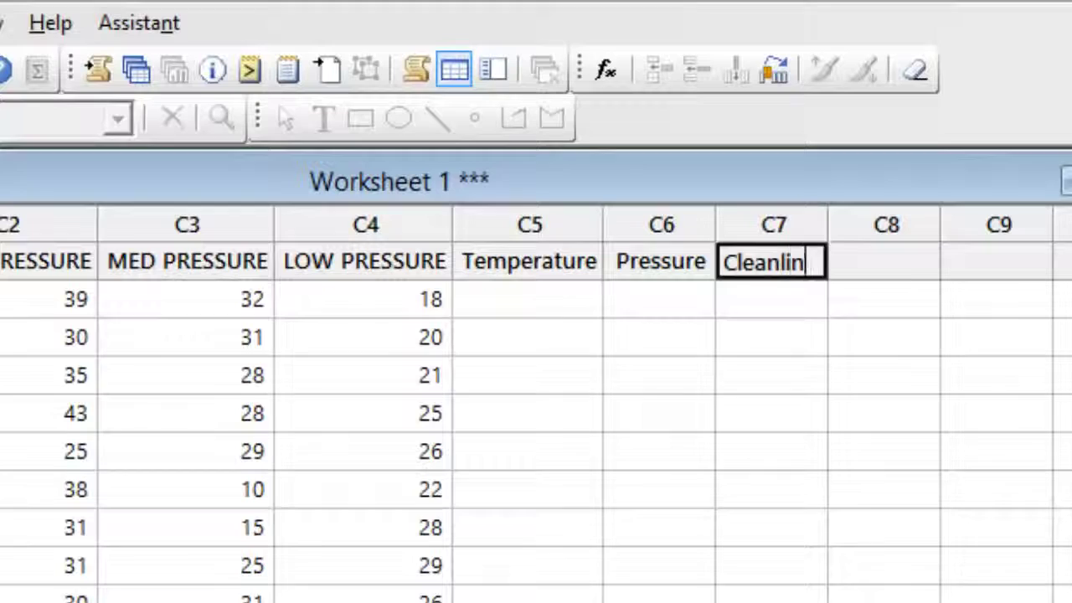
type("ess")
key("Return")
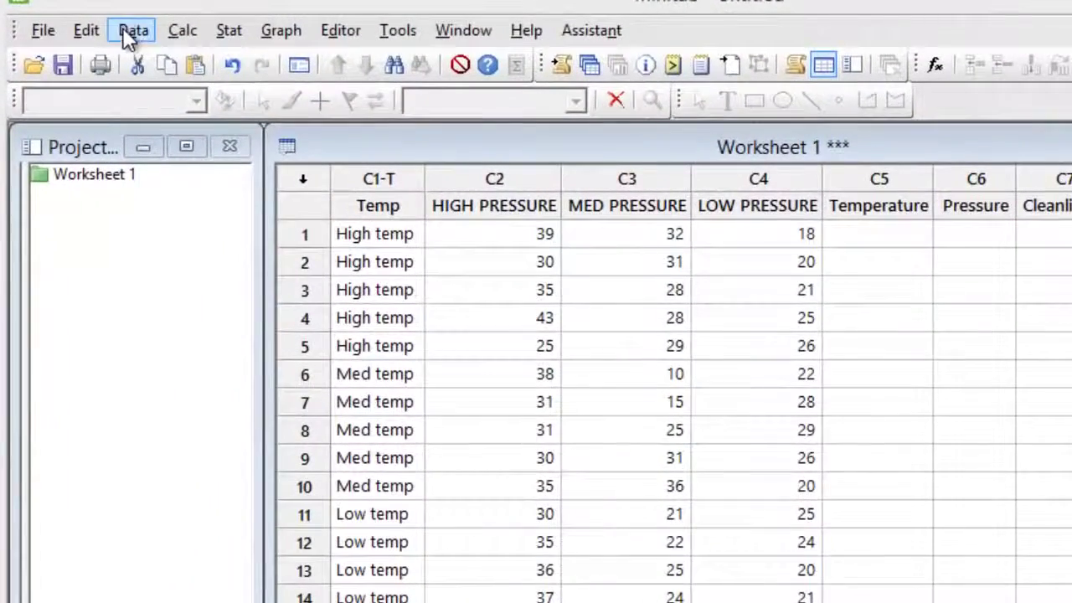
Stack HIGH, MED and LOW PRESSURE columns into Cleanliness, storing their subscripts in Pressure.
left_click(115, 47)
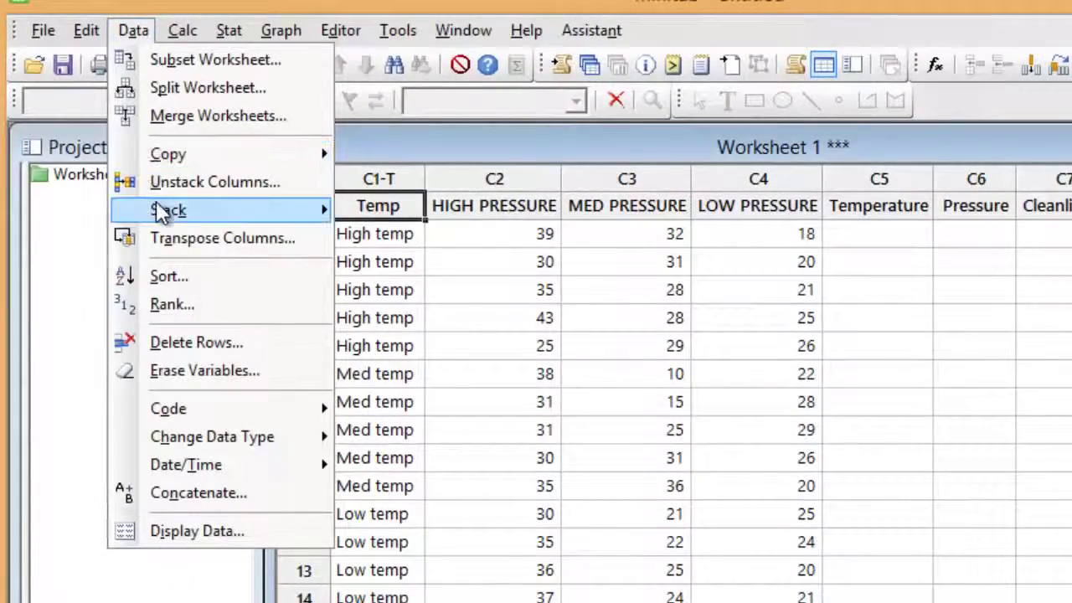
mouse_move(168, 210)
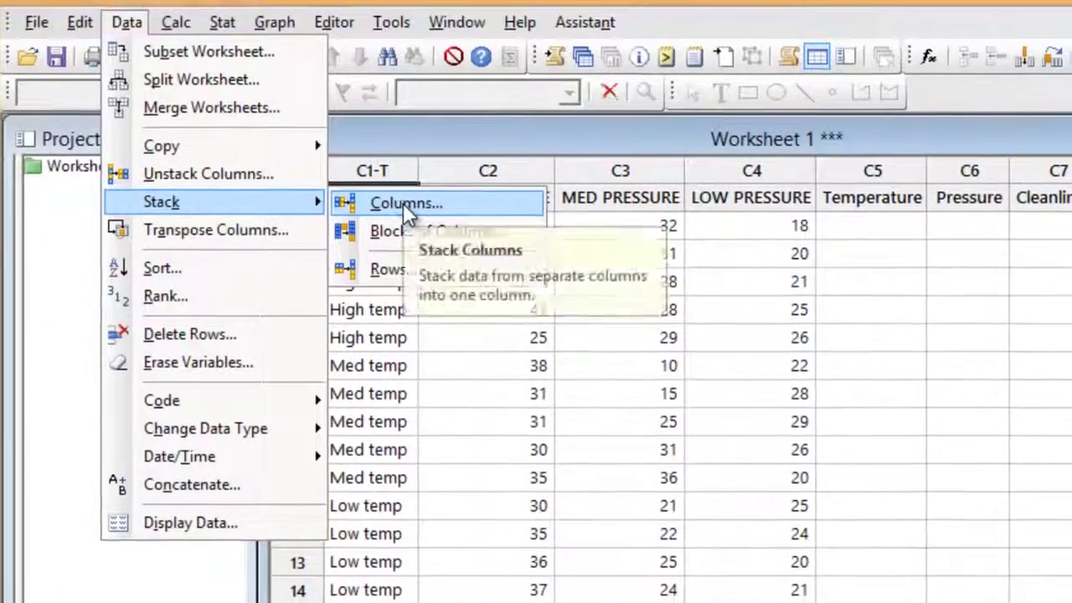
left_click(409, 211)
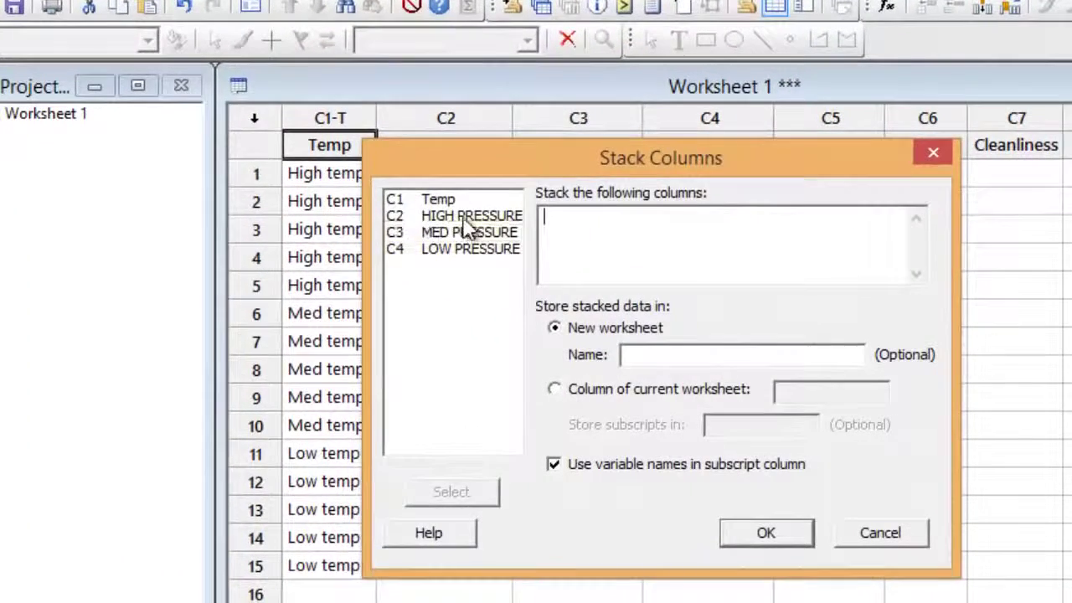
left_click(464, 218)
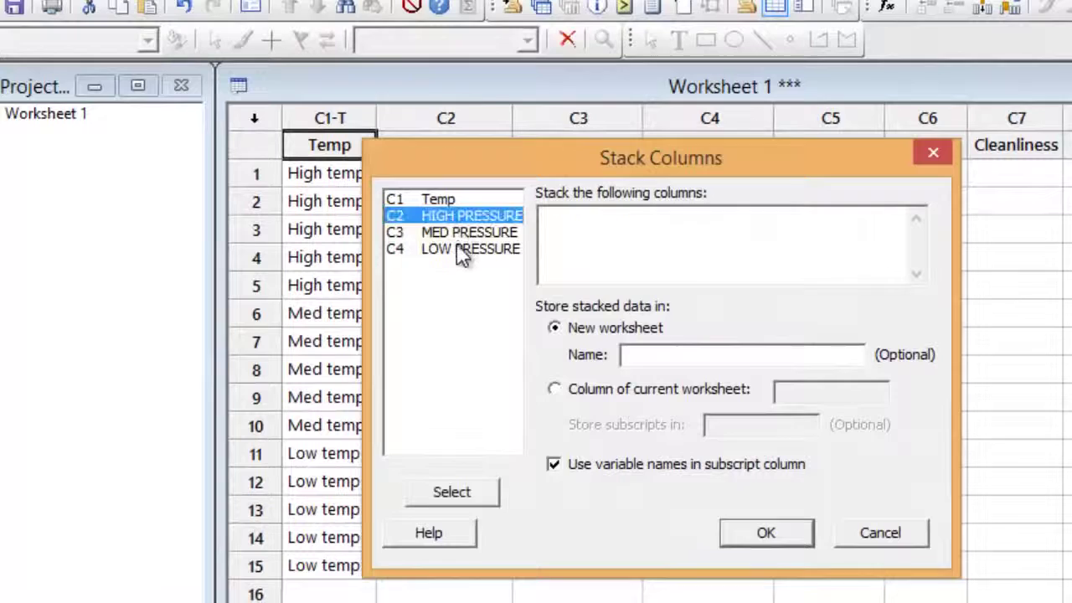
left_click(457, 246, "shift")
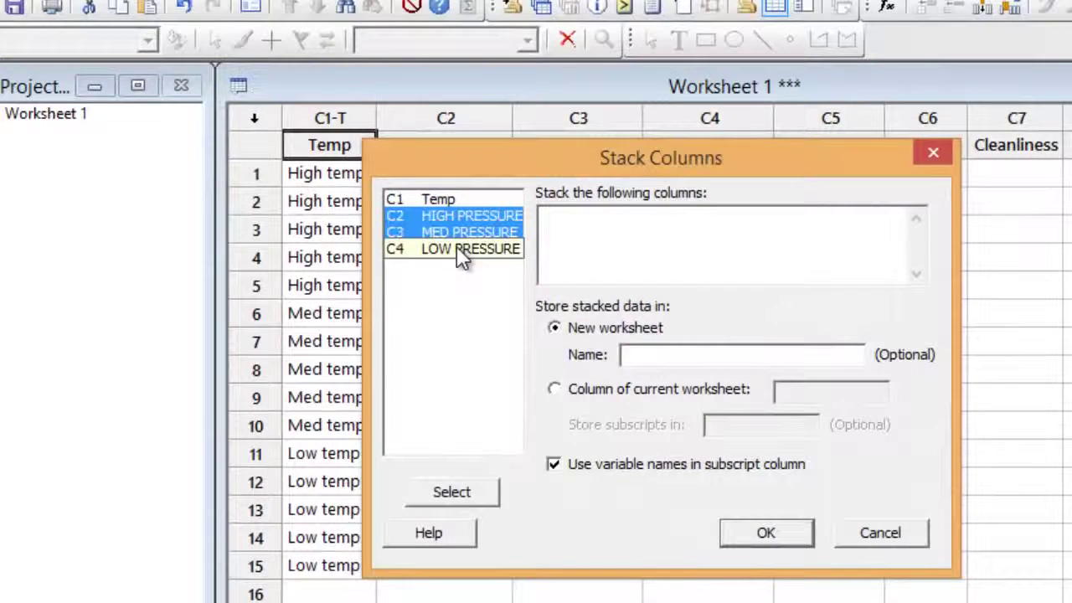
left_click(425, 494)
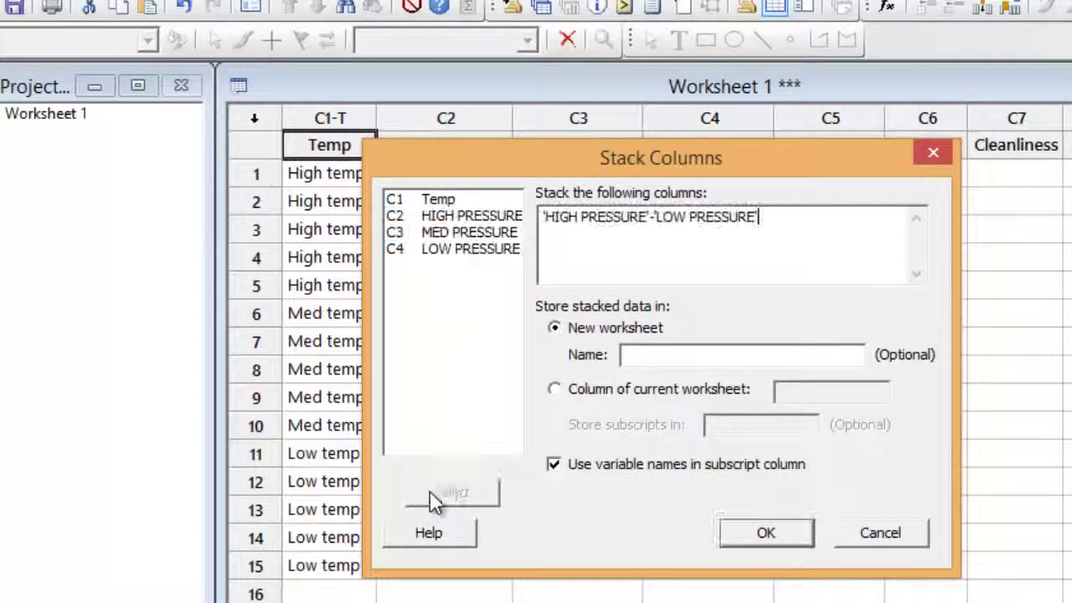
left_click(655, 395)
left_click(810, 392)
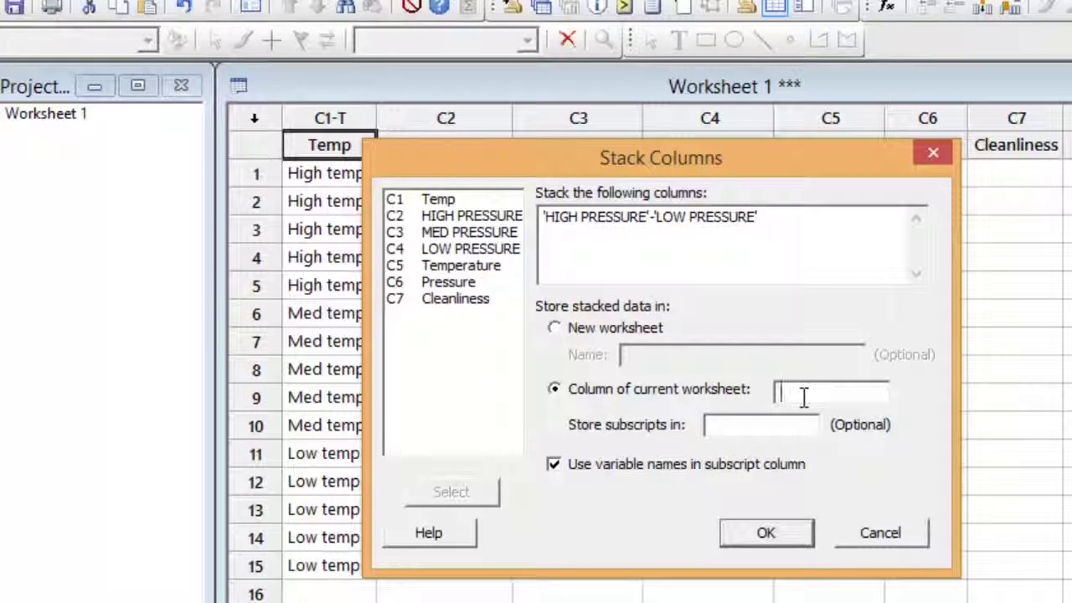
double_click(434, 300)
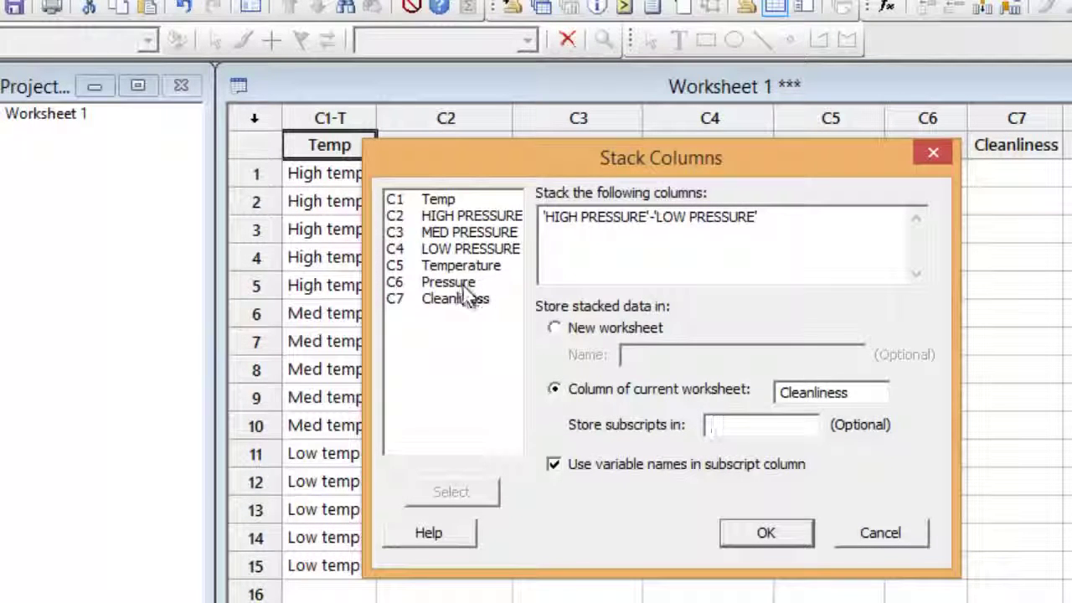
double_click(456, 283)
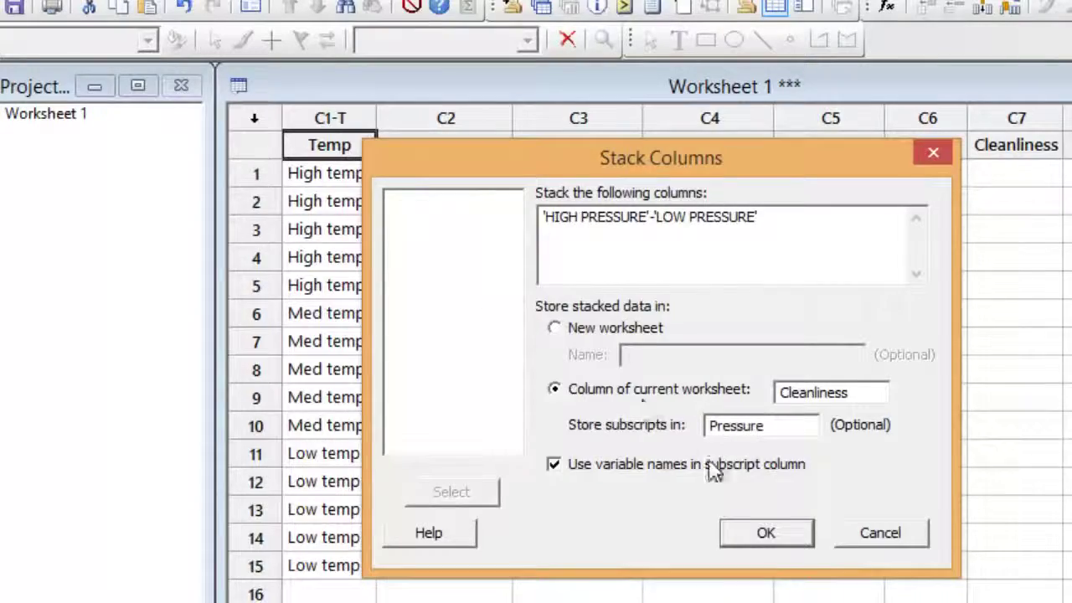
left_click(764, 533)
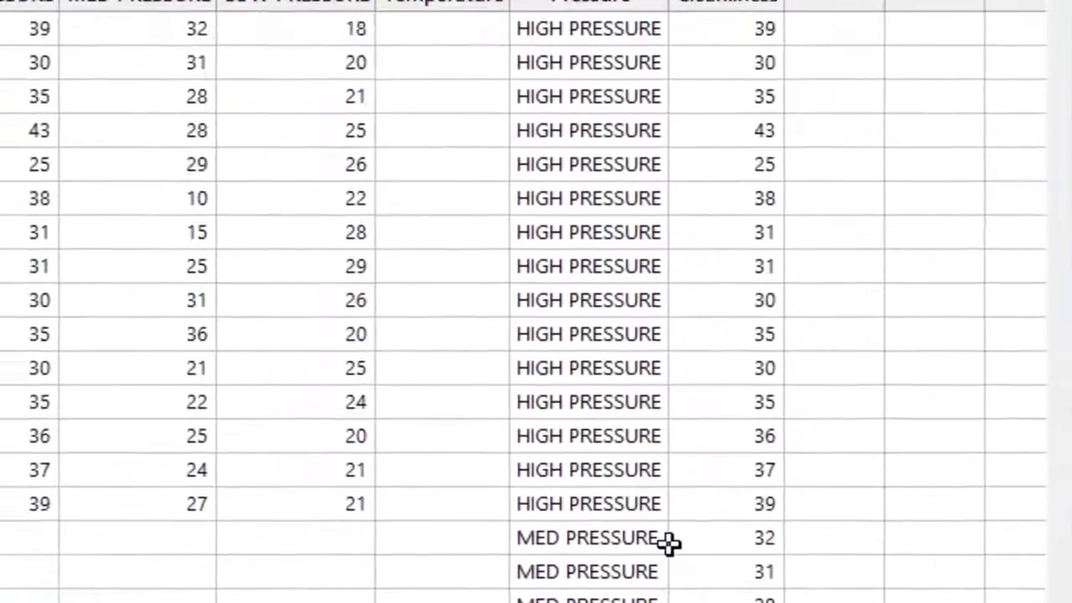
scroll(603, 476, "down", 7)
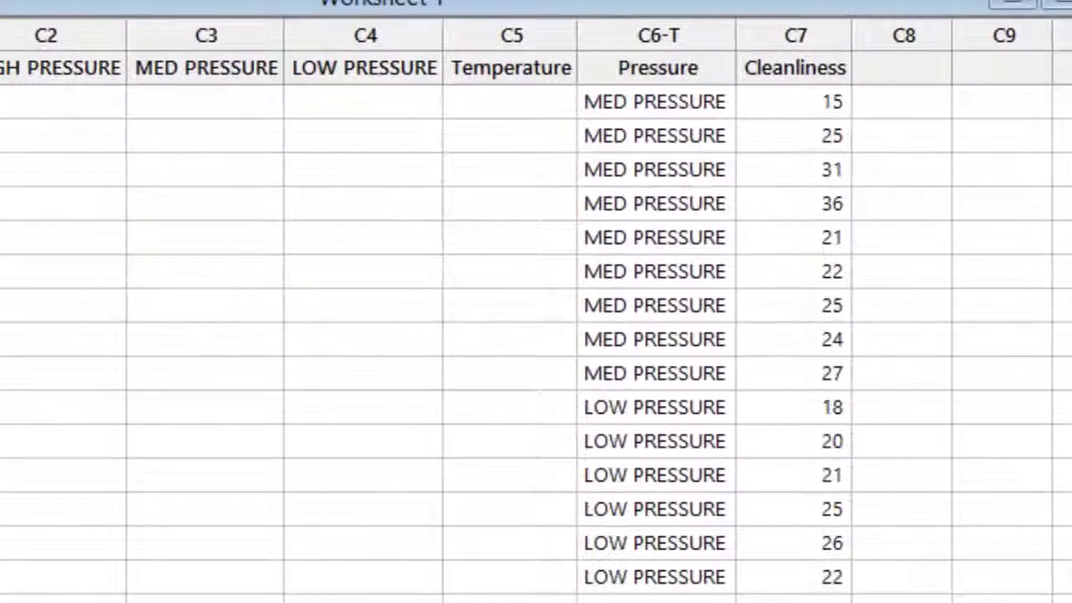
scroll(603, 473, "up", 1)
scroll(733, 593, "up", 6)
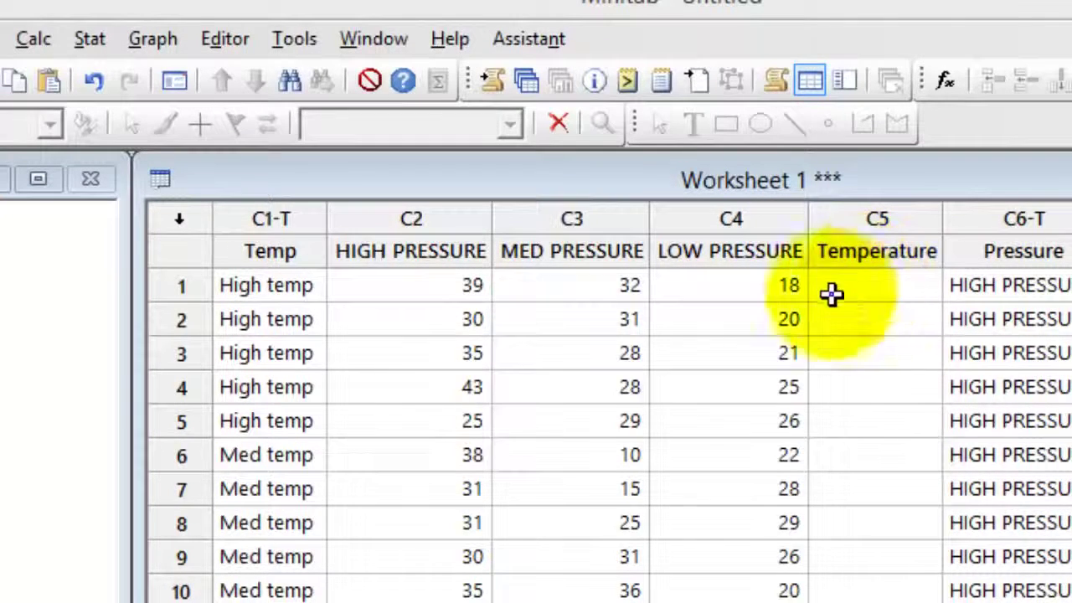
left_click_drag(417, 294, 419, 414)
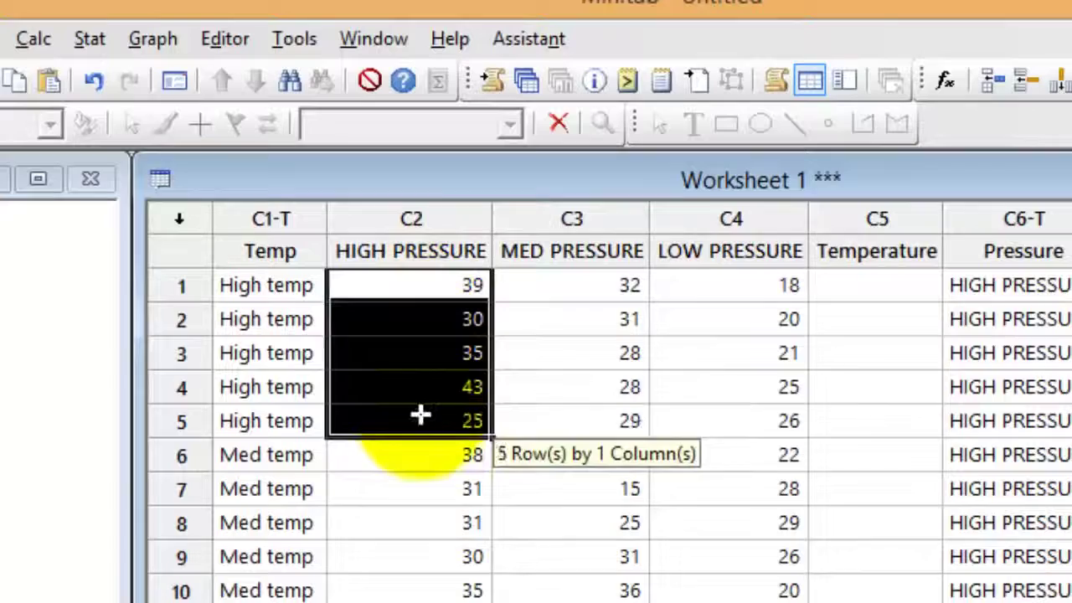
left_click(416, 460)
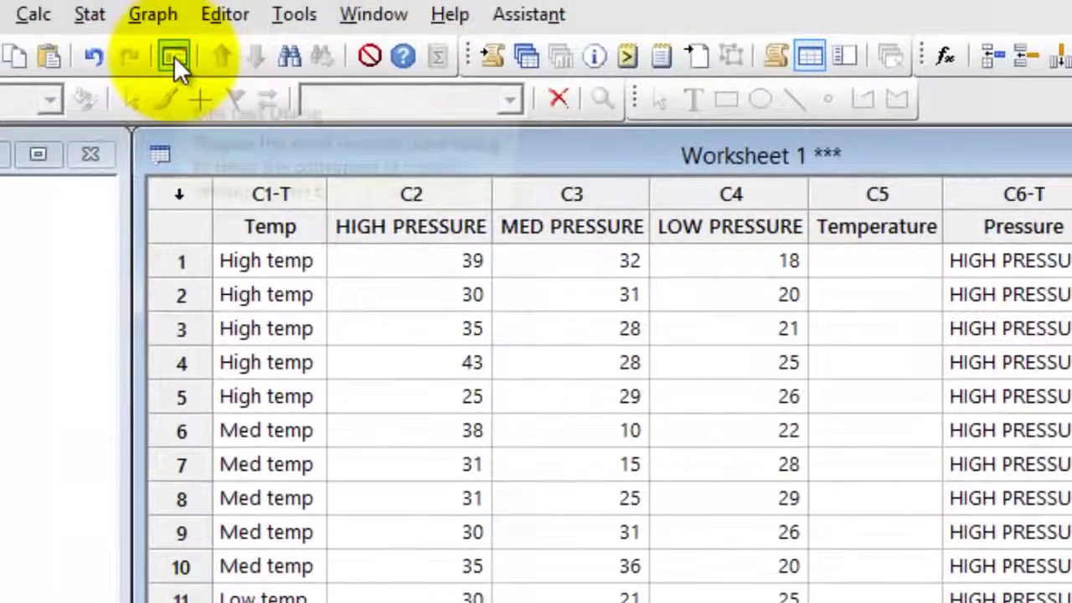
Fill Temperature with patterned text High, Med, Low, 5 times each, sequence repeated 3 times.
left_click(34, 14)
mouse_move(151, 203)
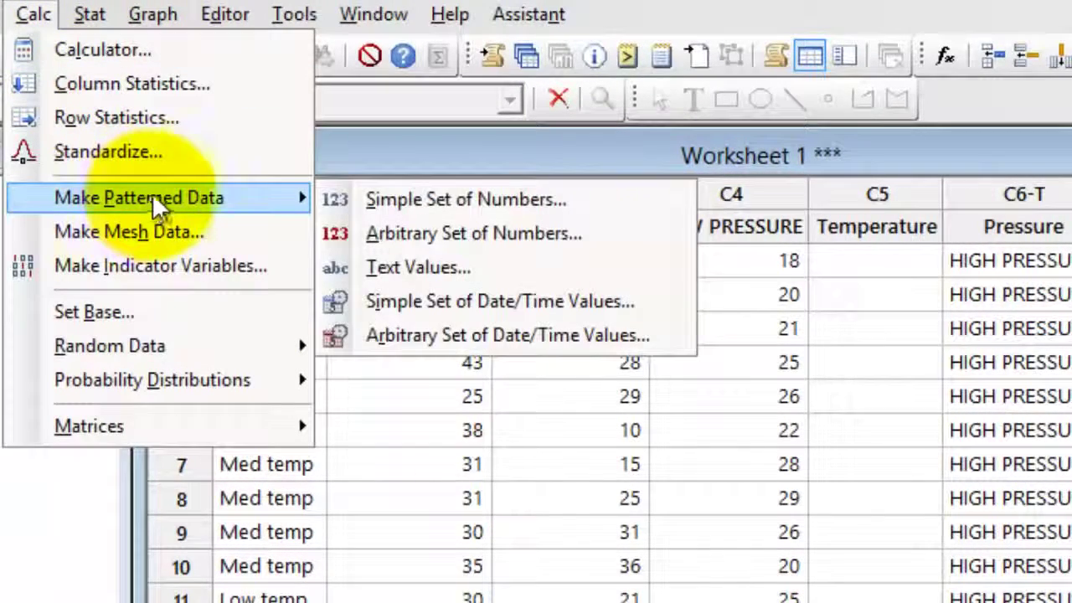
left_click(465, 272)
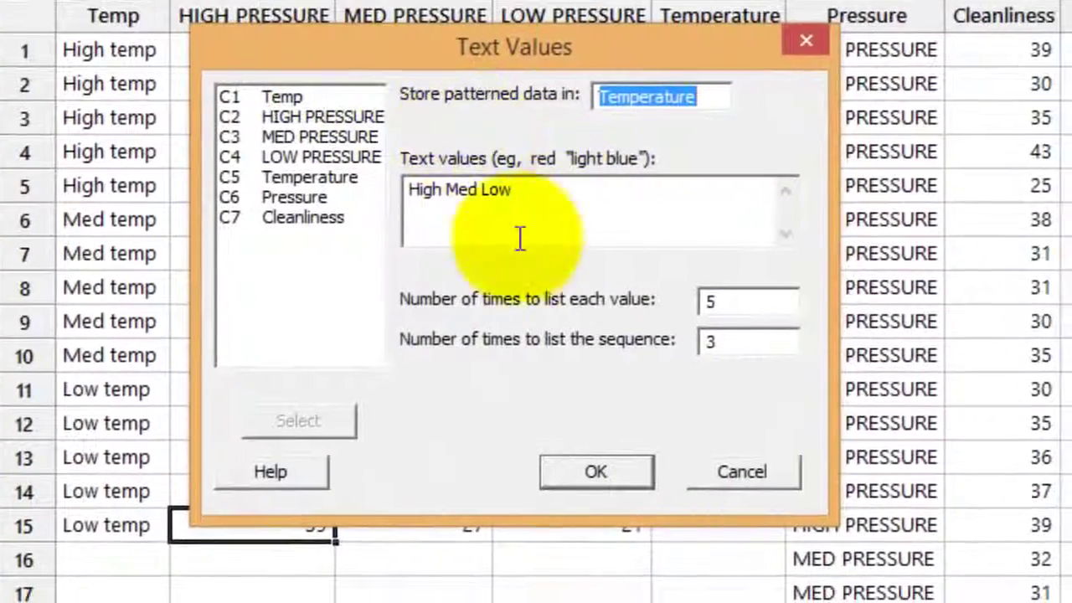
left_click(706, 104)
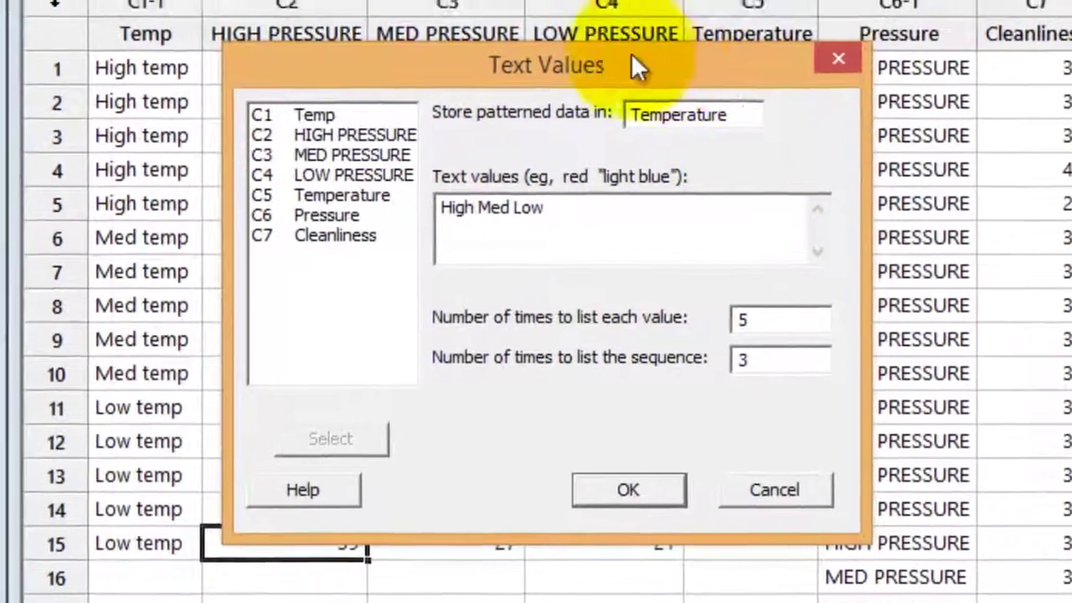
left_click_drag(630, 34, 400, 0)
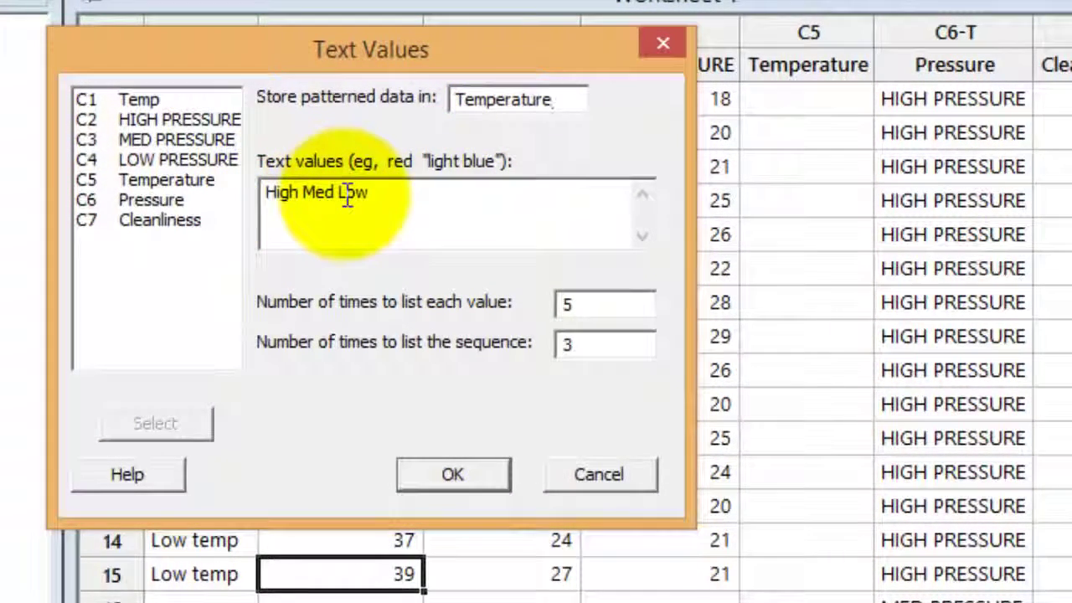
left_click(619, 307)
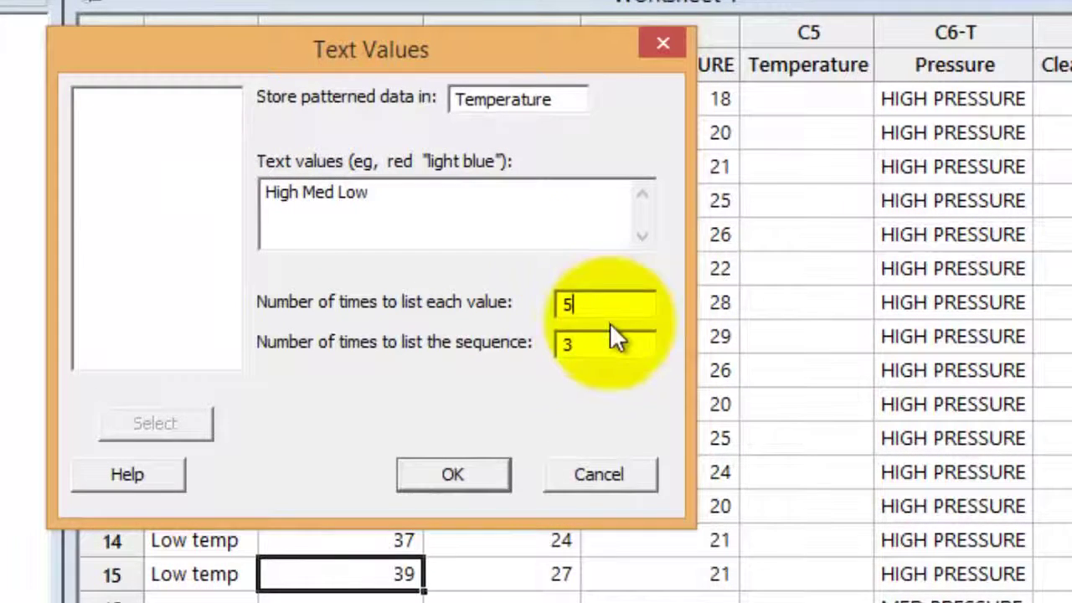
left_click(602, 339)
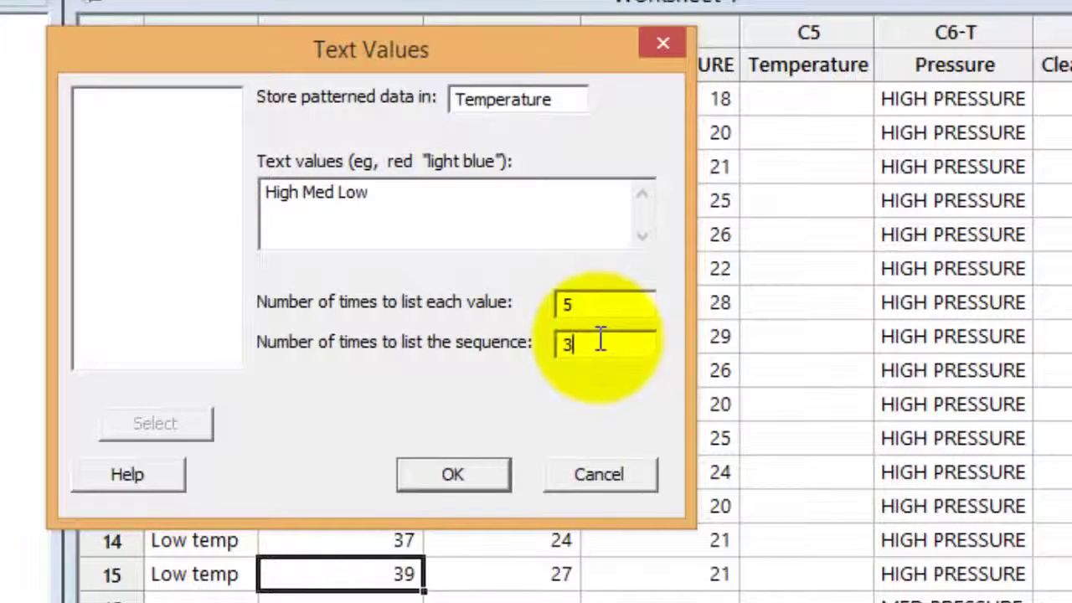
left_click(428, 483)
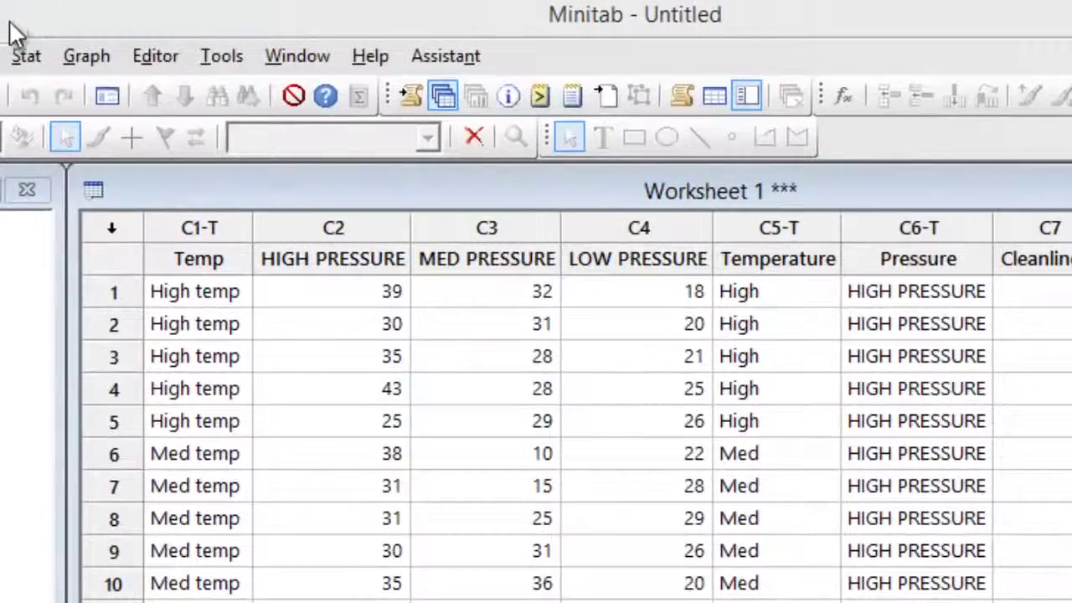
Set up Fit General Linear Model with response Cleanliness and factors Temperature and Pressure.
left_click(25, 59)
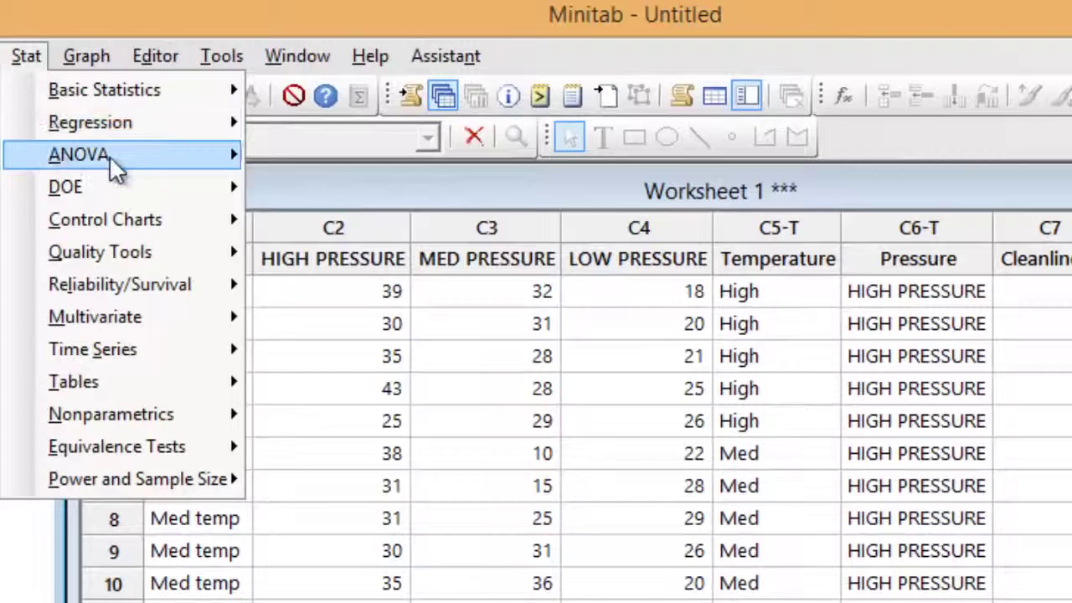
mouse_move(116, 161)
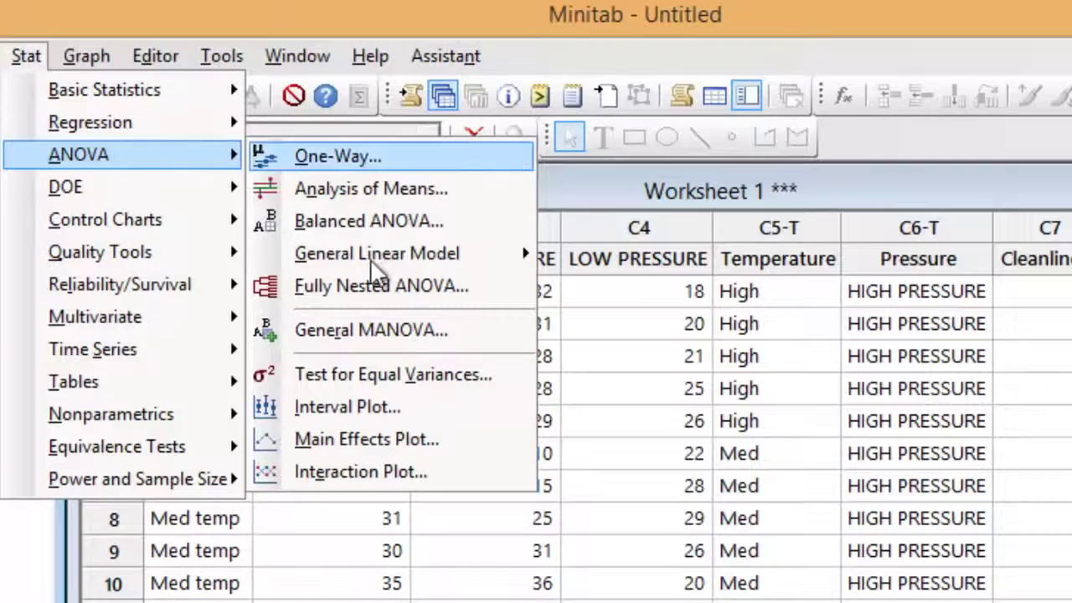
mouse_move(374, 247)
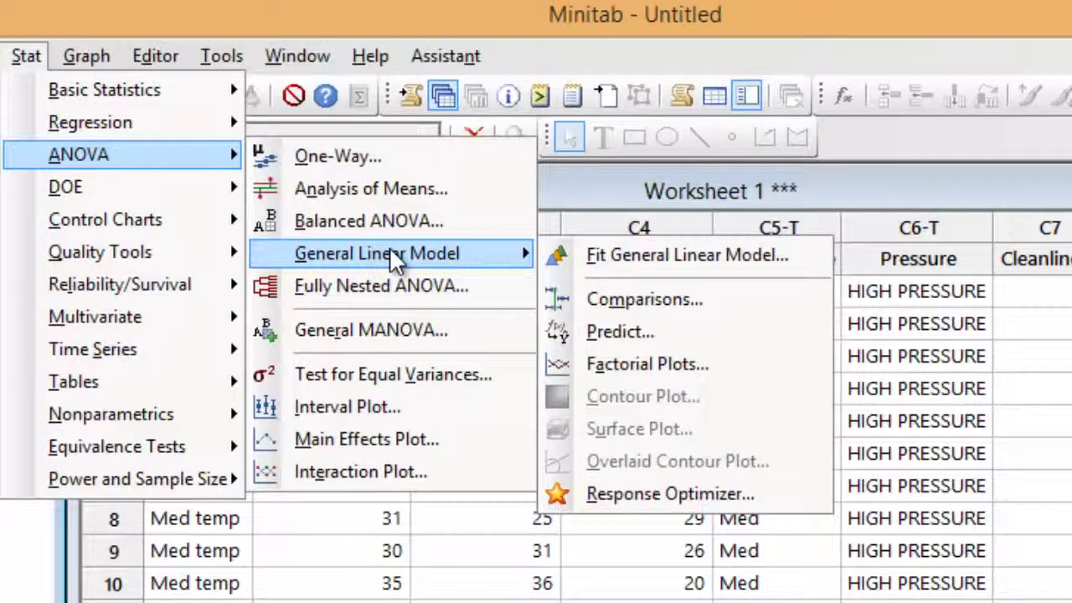
left_click(669, 250)
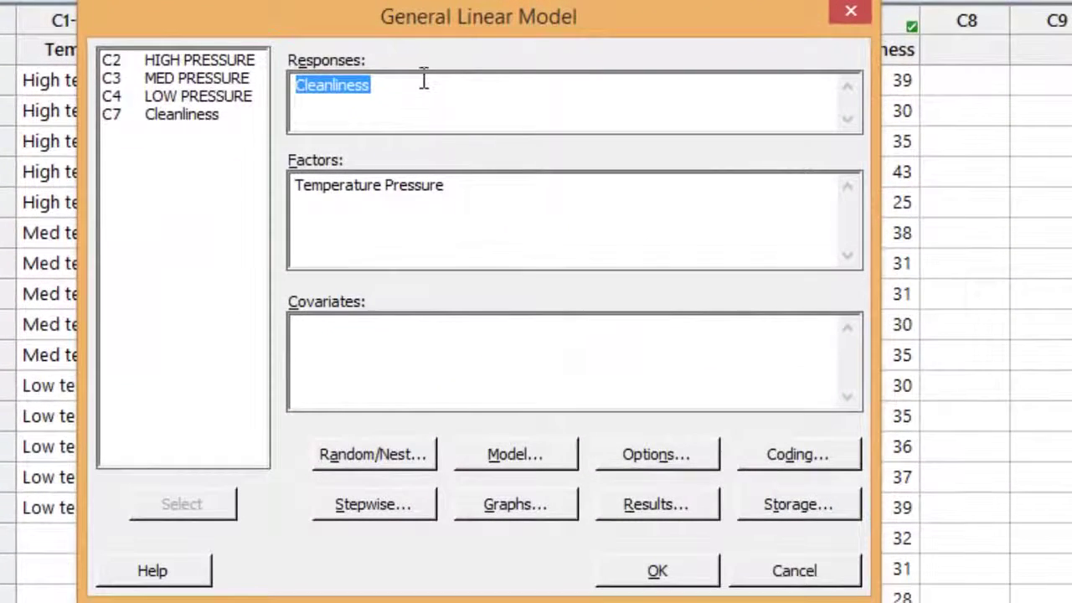
left_click(424, 81)
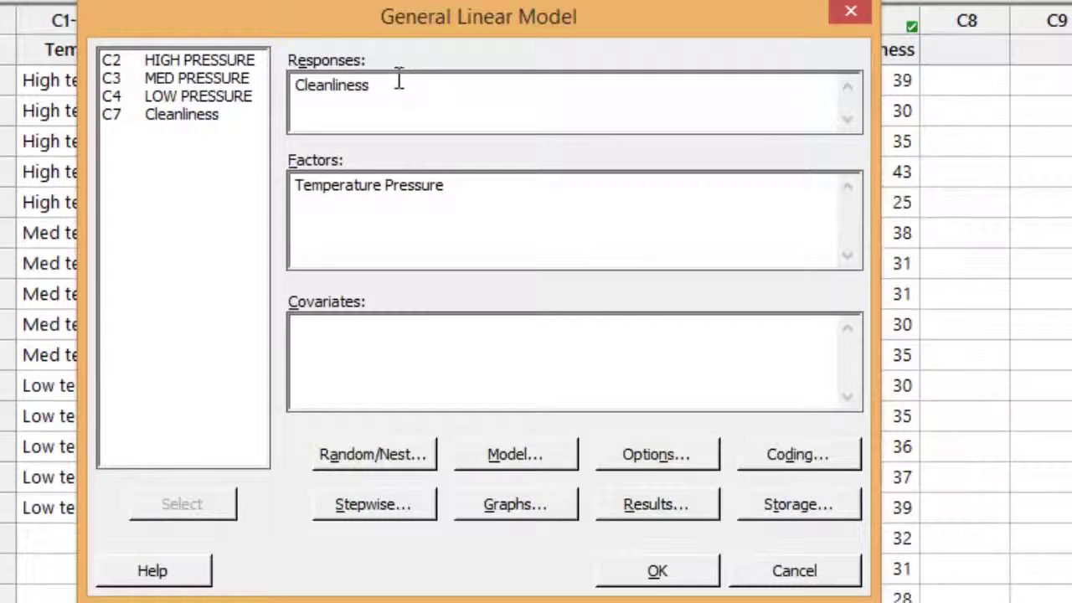
left_click(474, 198)
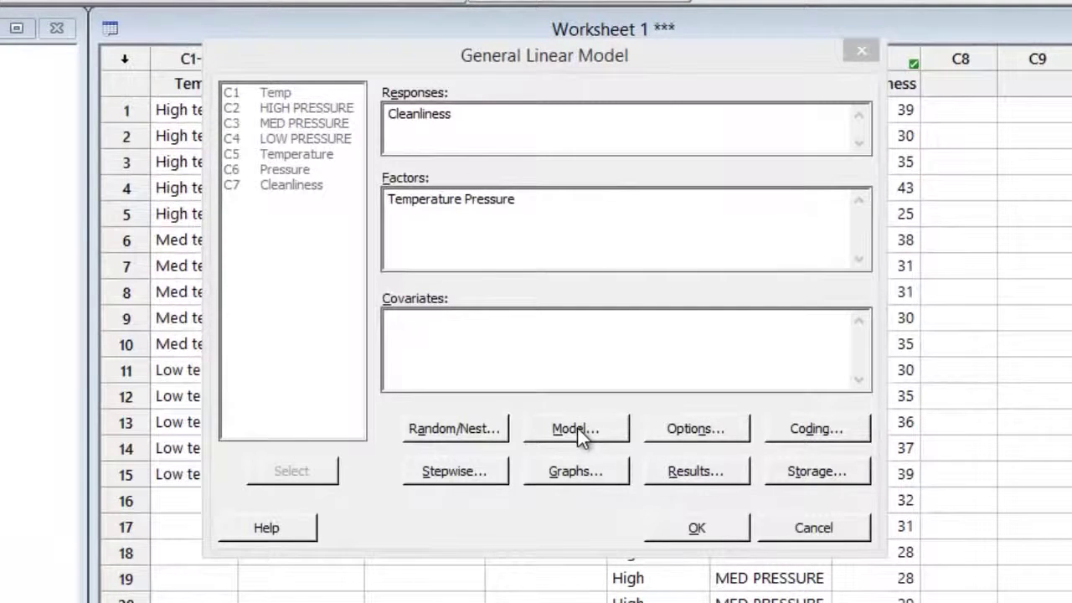
Add the Temperature*Pressure interaction term to the model's terms.
left_click(580, 428)
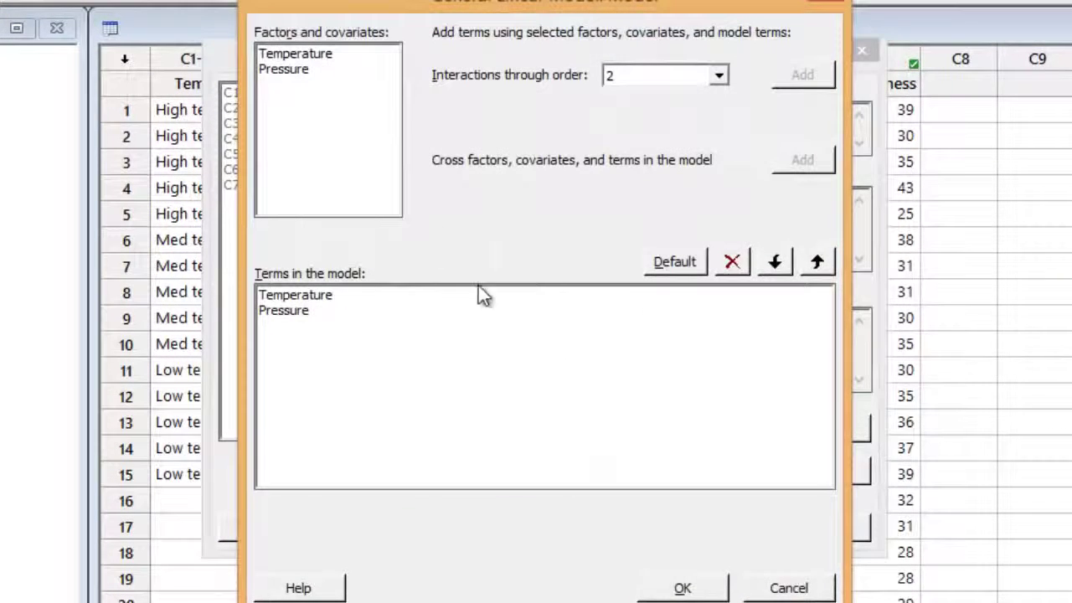
left_click(294, 56)
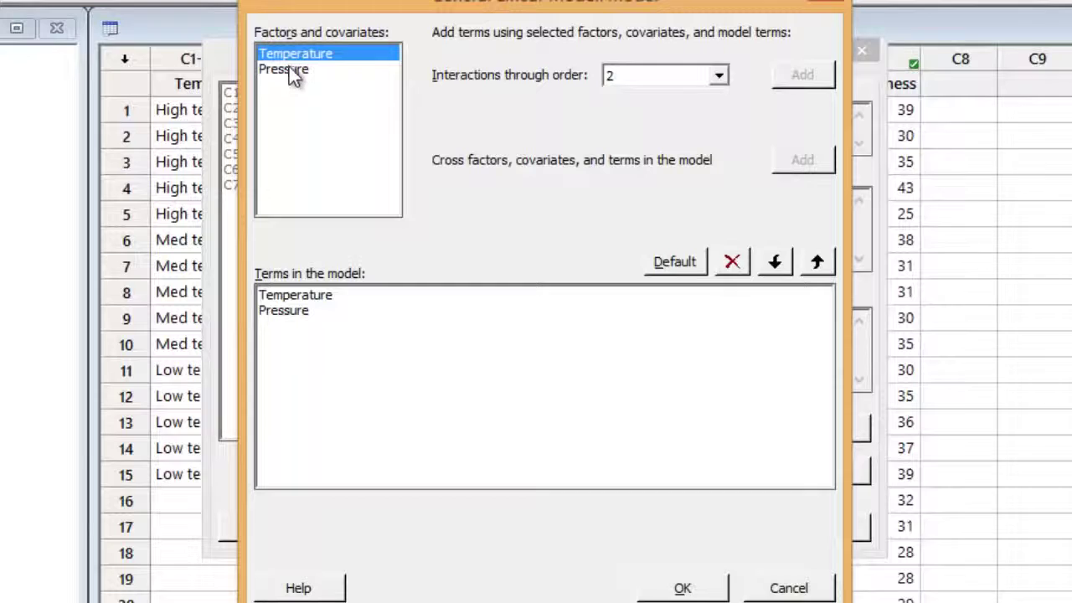
left_click(285, 73, "shift")
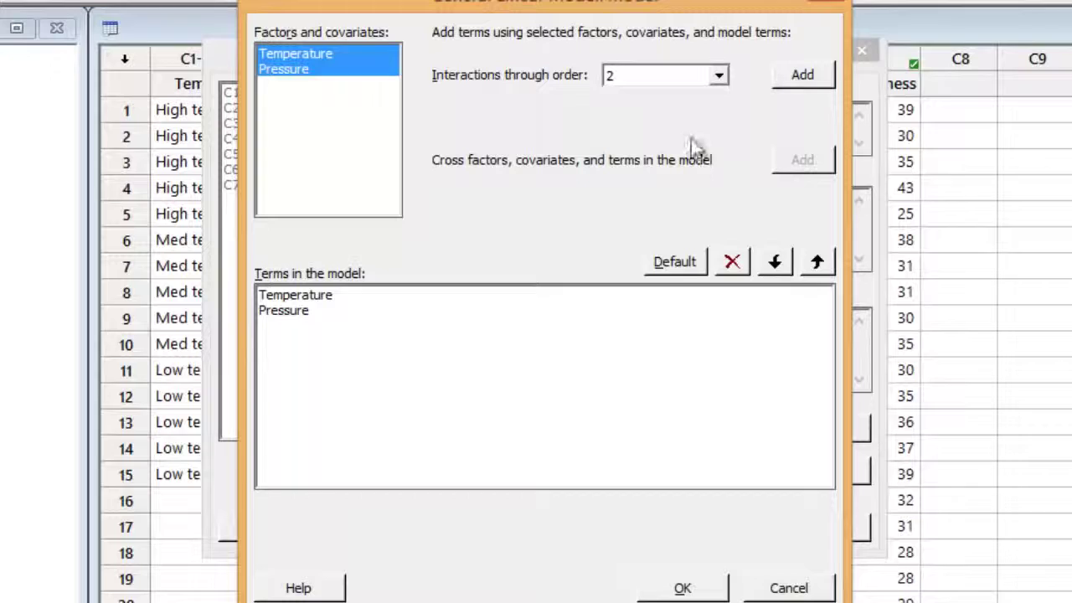
left_click(797, 77)
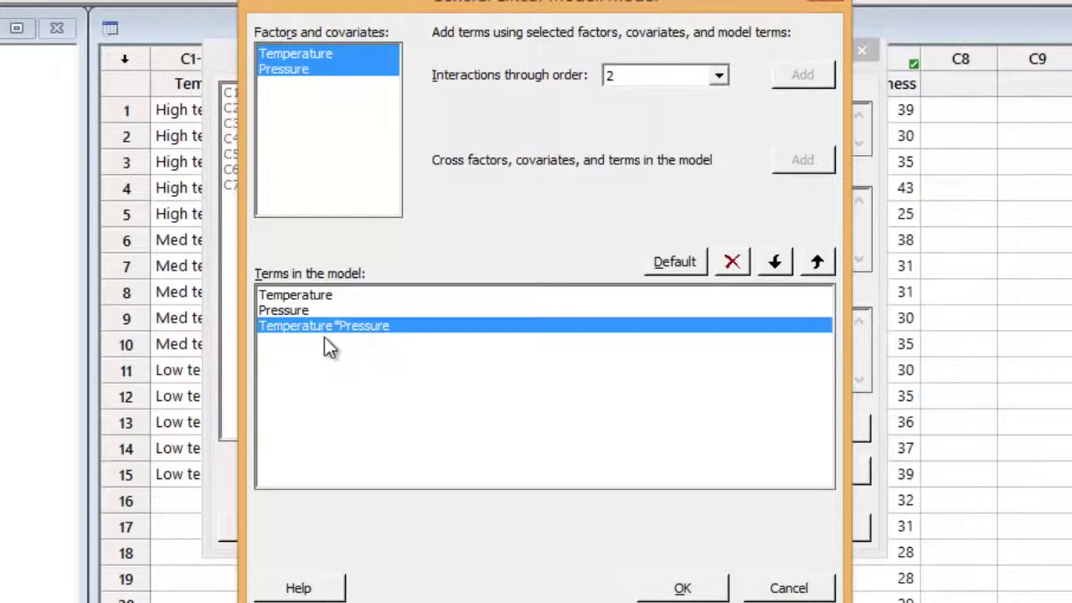
left_click(680, 588)
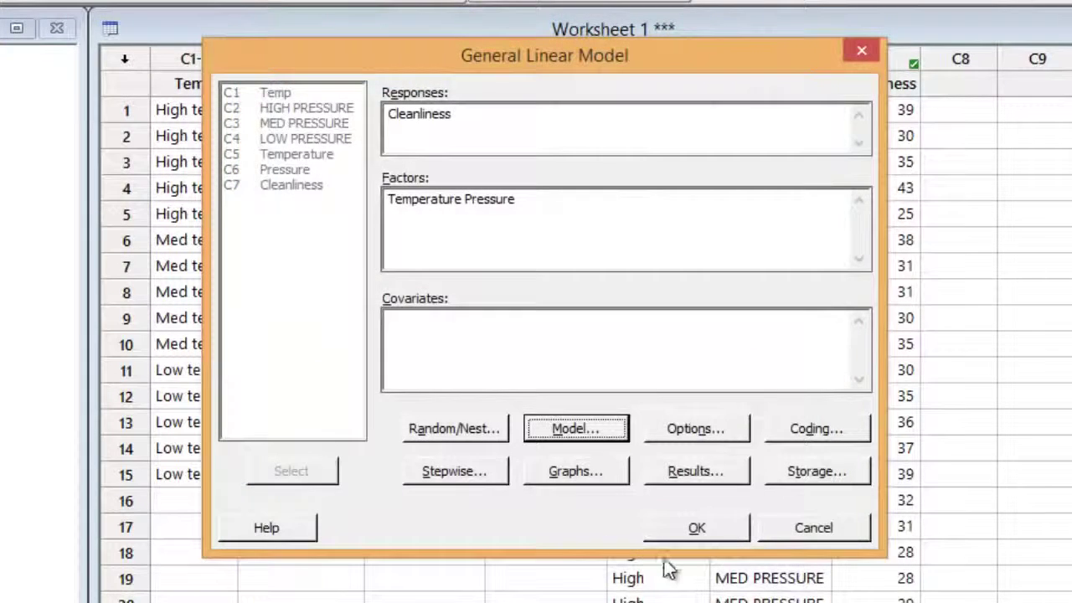
left_click(685, 429)
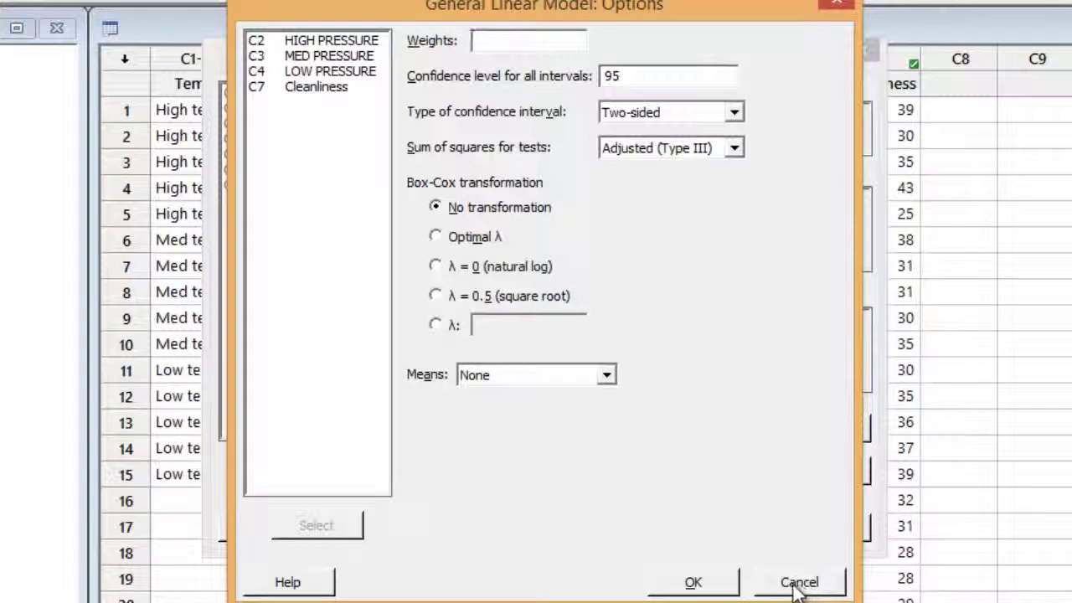
left_click(791, 587)
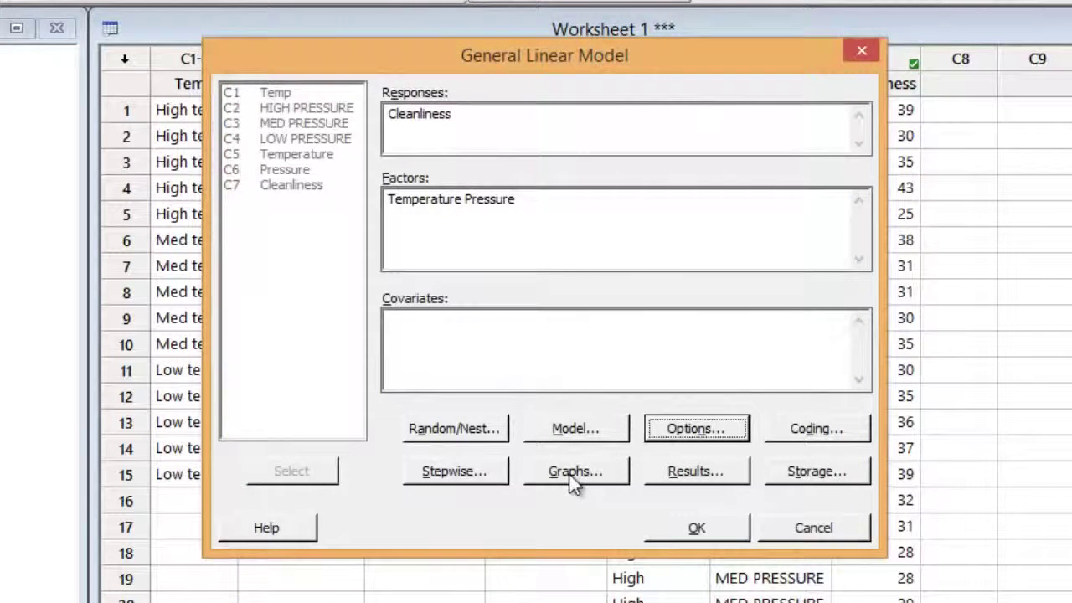
left_click(594, 466)
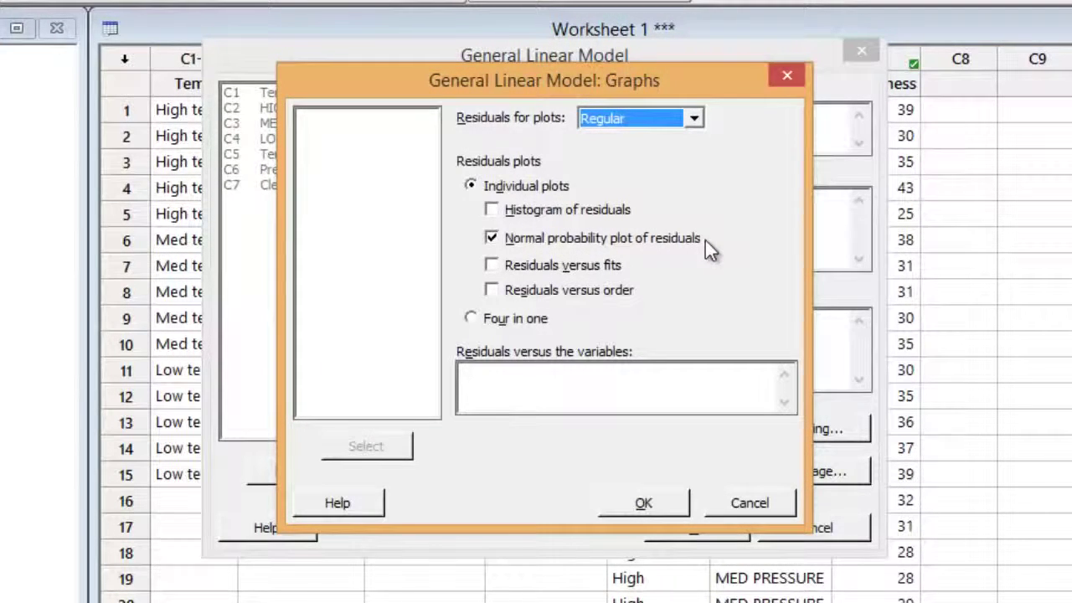
left_click(646, 503)
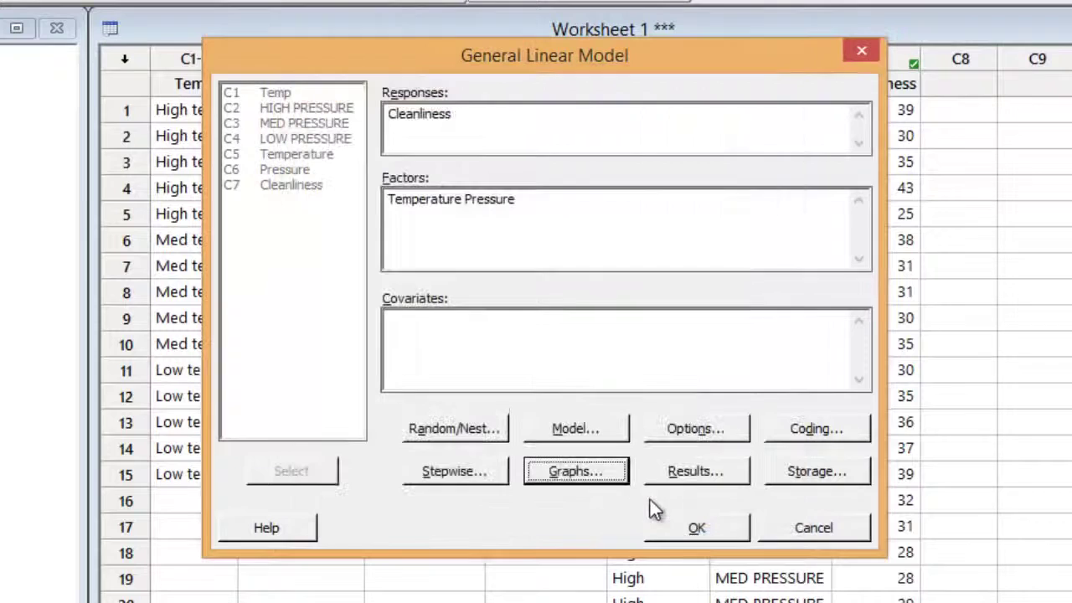
Exclude fits and diagnostics from the results and run the General Linear Model.
left_click(702, 472)
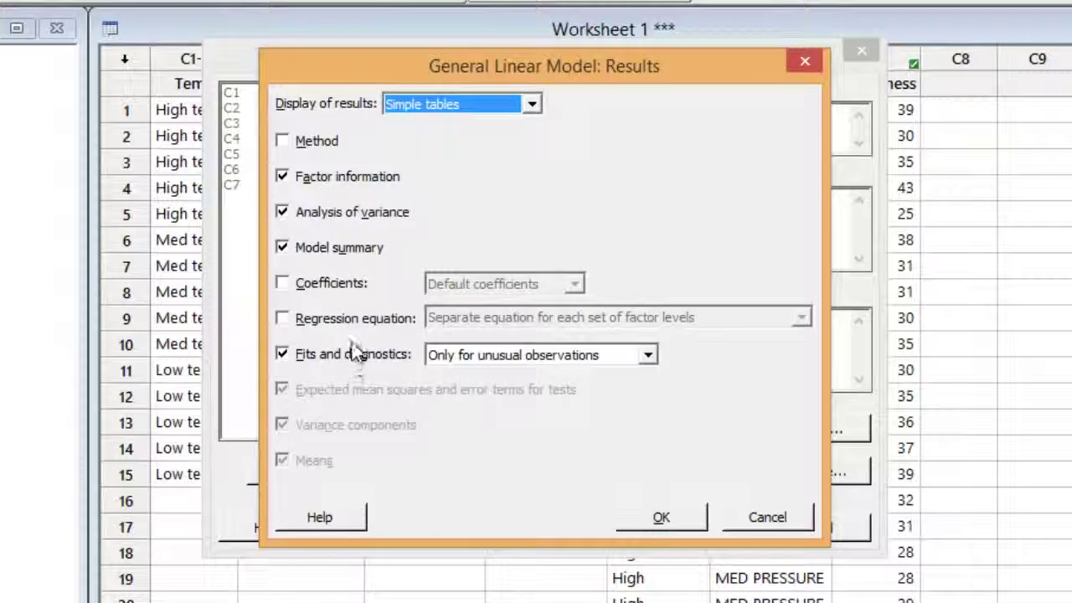
left_click(328, 354)
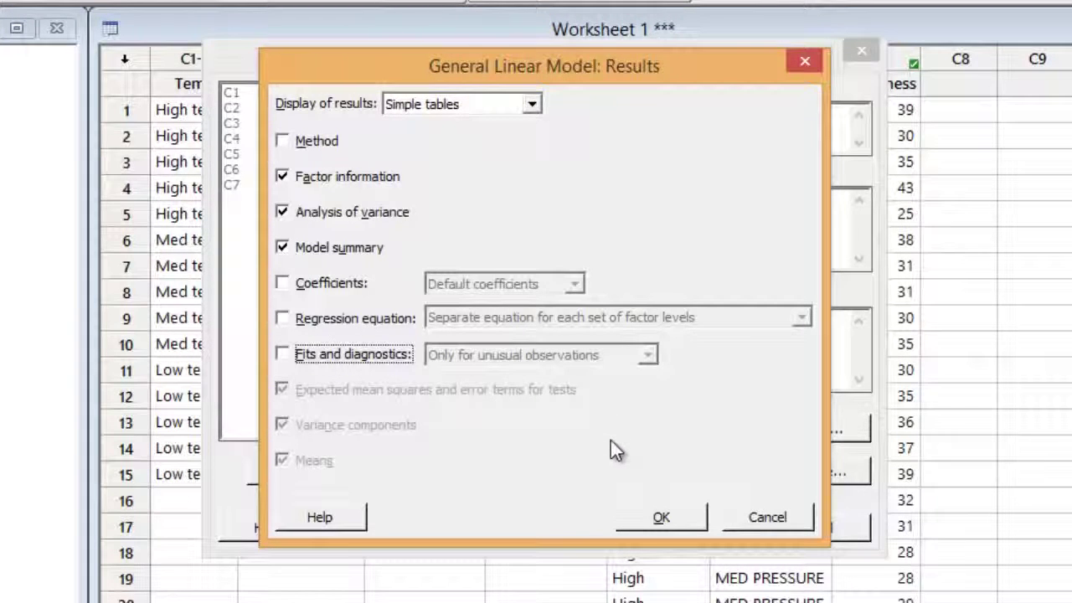
left_click(674, 519)
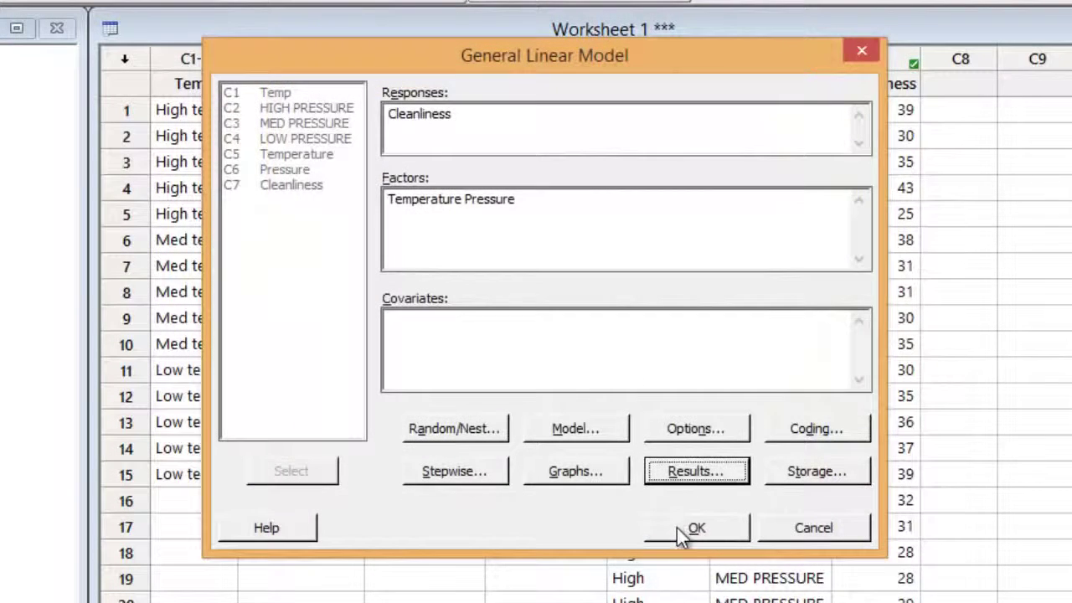
left_click(683, 533)
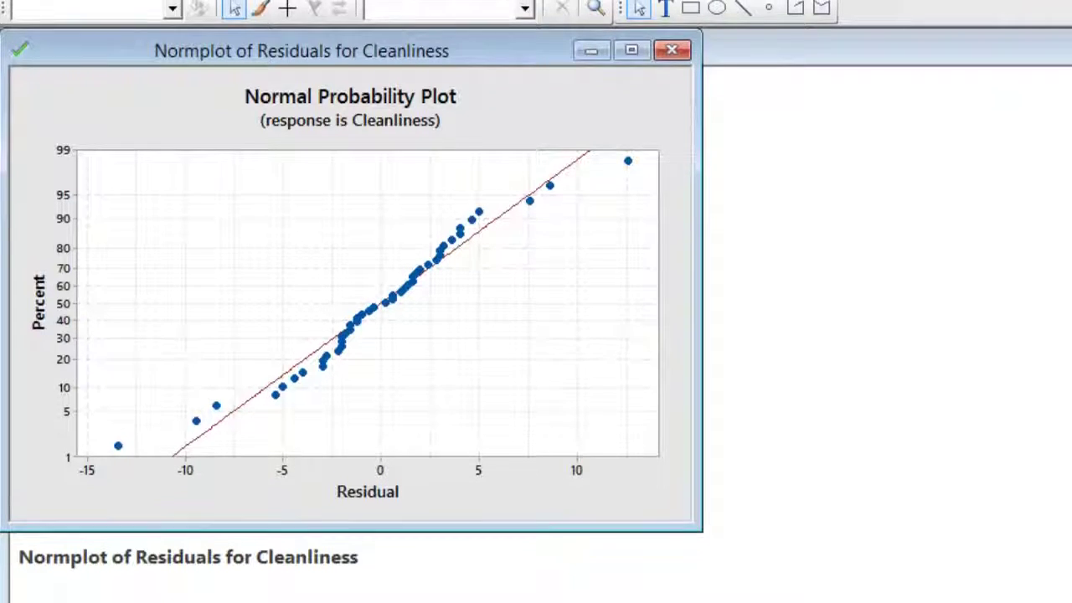
Show the Session window with the GLM output for Cleanliness.
left_click(511, 17)
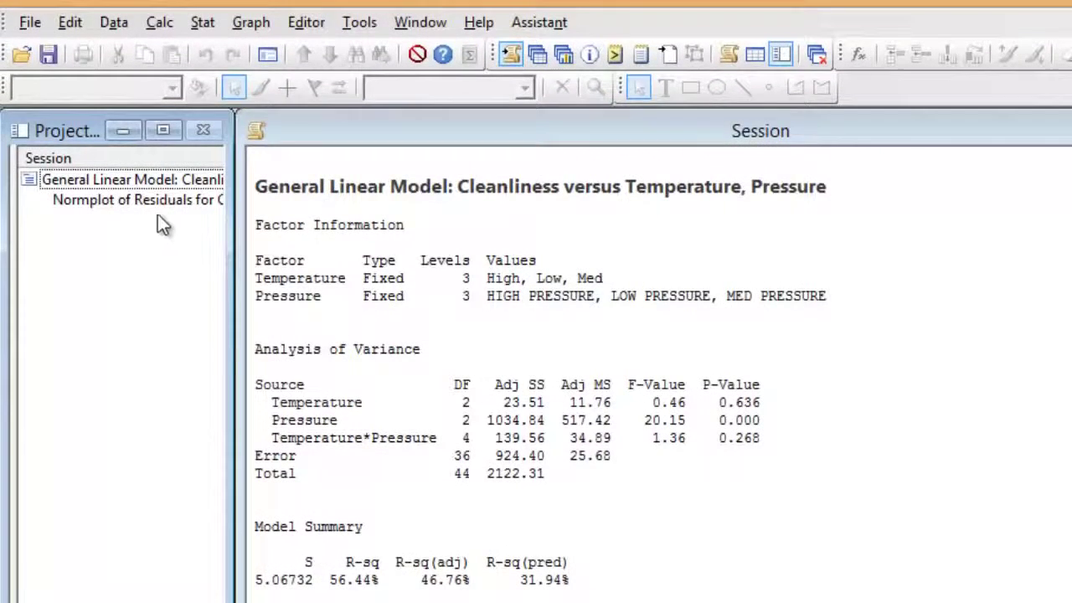